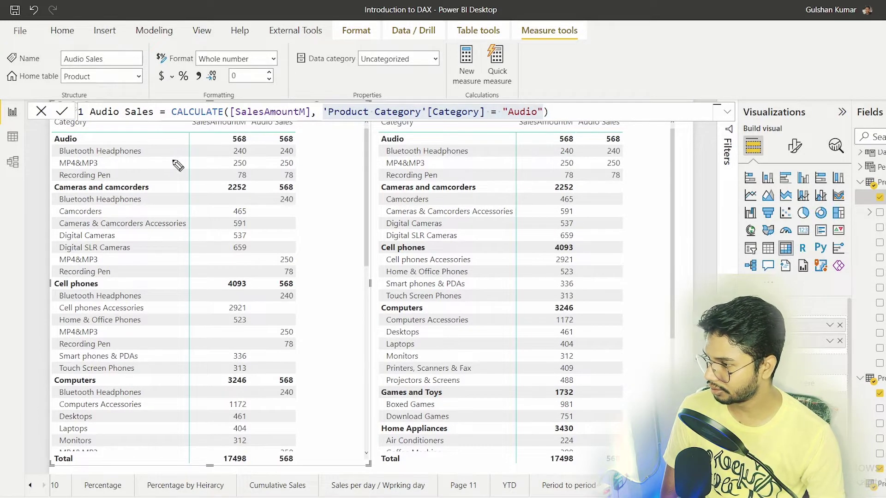
- Mark the Bluetooth Headphones row under Cameras and camcorders and its Audio Sales value with freehand red annotations
{"action": "mouse_move", "coordinate": [158, 194]}
{"action": "left_mouse_down"}
{"action": "mouse_move", "coordinate": [48, 203]}
{"action": "mouse_move", "coordinate": [150, 212]}
{"action": "mouse_move", "coordinate": [155, 202]}
{"action": "mouse_move", "coordinate": [234, 195]}
{"action": "left_mouse_up"}
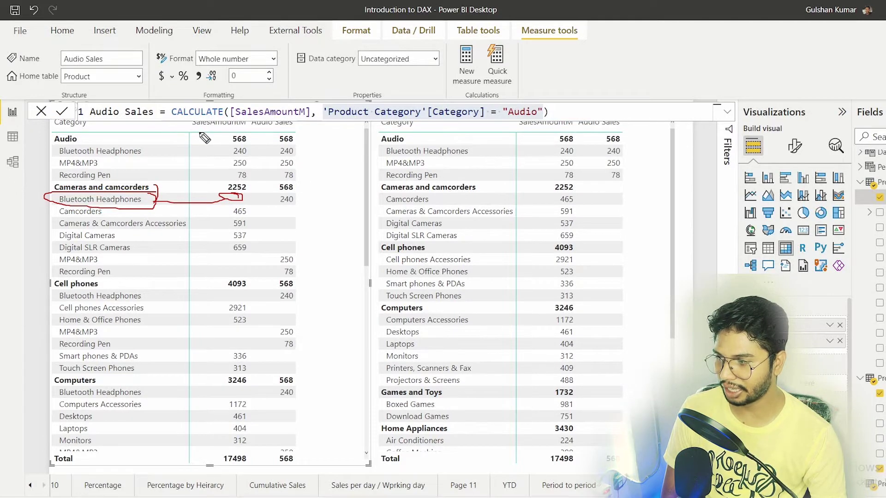
{"action": "left_click_drag", "start_coordinate": [205, 137], "coordinate": [254, 105]}
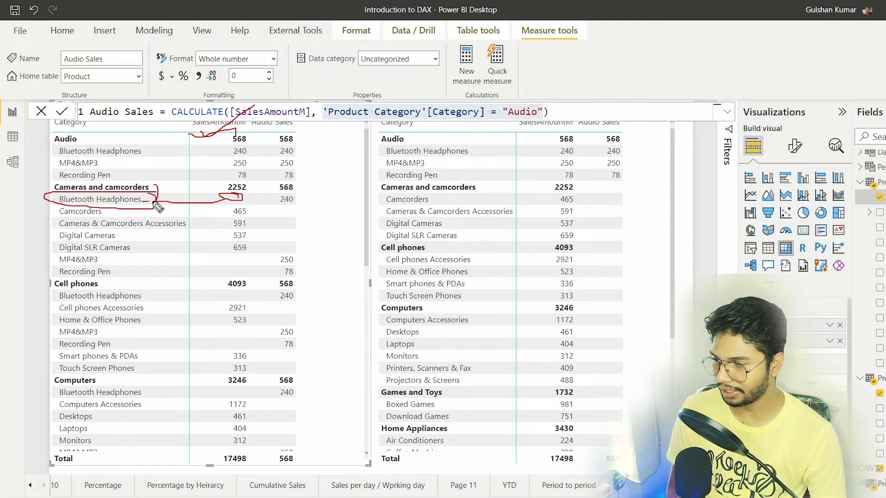
{"action": "mouse_move", "coordinate": [42, 191]}
{"action": "left_mouse_down"}
{"action": "mouse_move", "coordinate": [66, 183]}
{"action": "mouse_move", "coordinate": [37, 137]}
{"action": "mouse_move", "coordinate": [60, 210]}
{"action": "left_mouse_up"}
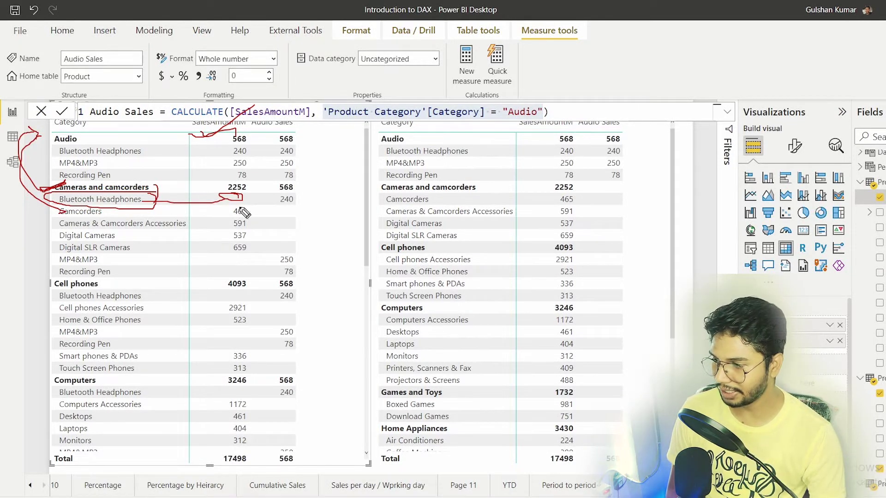
{"action": "left_click_drag", "start_coordinate": [287, 196], "coordinate": [290, 193]}
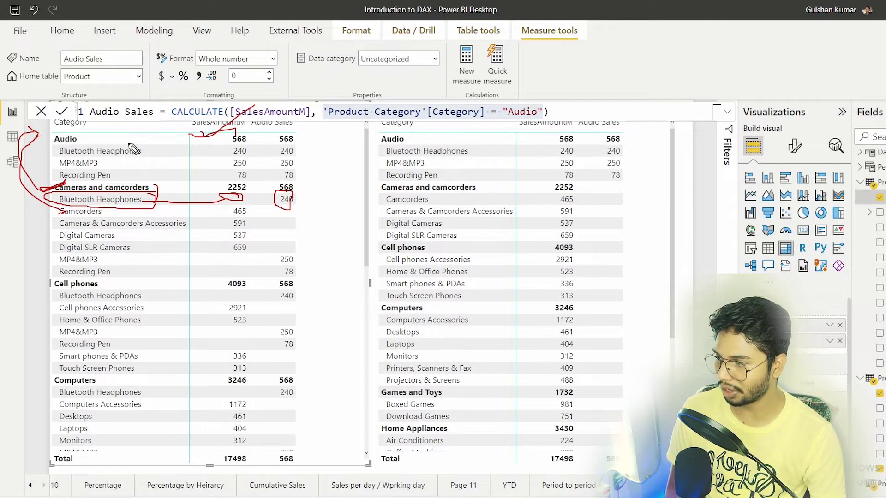
{"action": "mouse_move", "coordinate": [129, 140]}
{"action": "left_mouse_down"}
{"action": "mouse_move", "coordinate": [159, 152]}
{"action": "mouse_move", "coordinate": [224, 157]}
{"action": "left_mouse_up"}
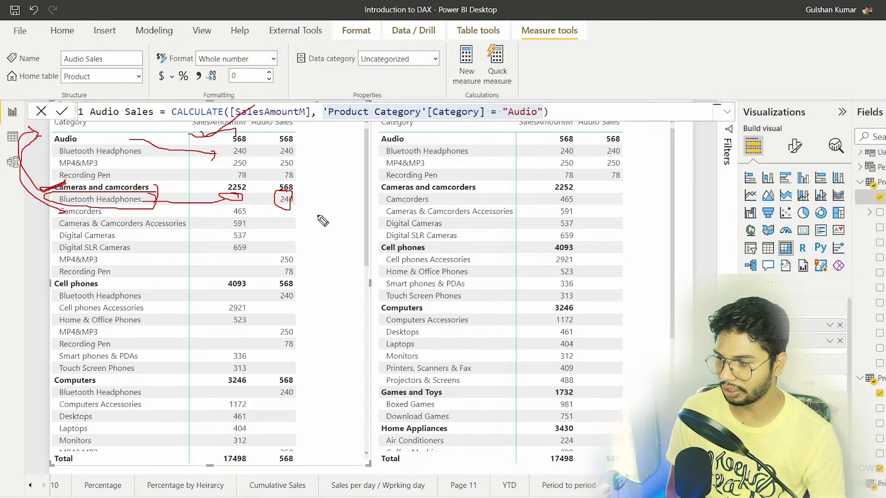
{"action": "left_click_drag", "start_coordinate": [298, 198], "coordinate": [320, 193]}
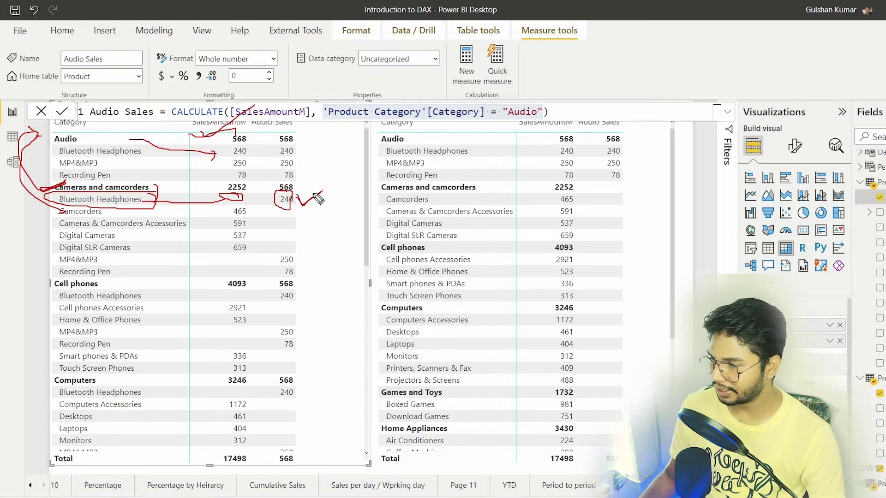
- Underline the MP4&MP3 and Recording Pen rows and mark the nearby rows under Cameras and camcorders, then clear all annotations
{"action": "left_click_drag", "start_coordinate": [104, 259], "coordinate": [143, 264]}
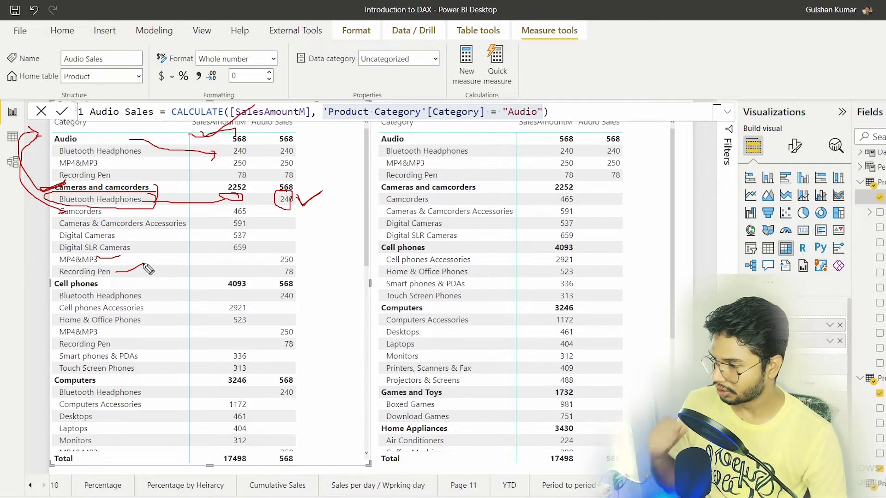
{"action": "mouse_move", "coordinate": [274, 213]}
{"action": "left_mouse_down"}
{"action": "mouse_move", "coordinate": [295, 211]}
{"action": "mouse_move", "coordinate": [295, 227]}
{"action": "mouse_move", "coordinate": [318, 233]}
{"action": "left_mouse_up"}
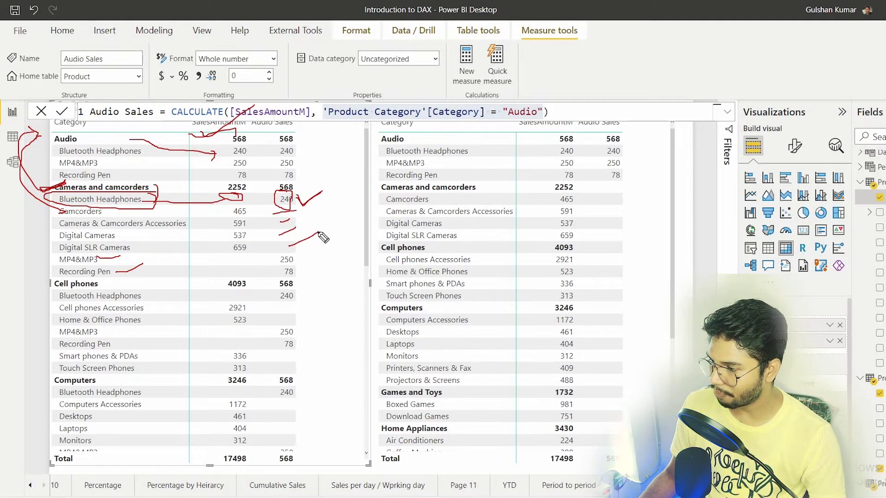
{"action": "left_click_drag", "start_coordinate": [62, 222], "coordinate": [43, 225]}
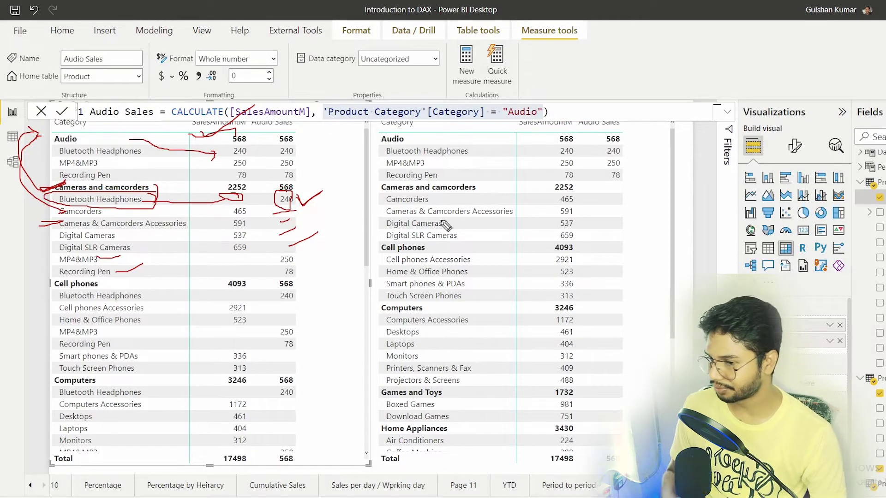
{"action": "key", "text": "Escape"}
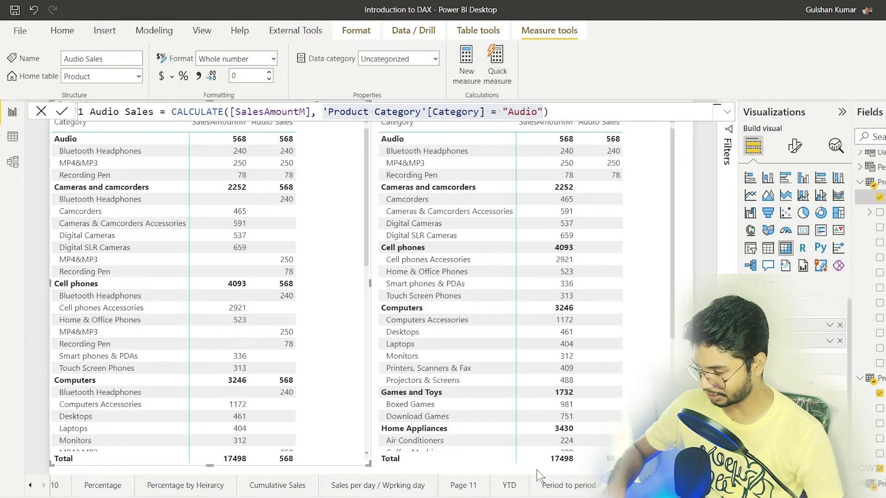
- Switch to Excel and create a blank workbook
{"action": "key", "text": "super+r"}
{"action": "type", "text": "excel"}
{"action": "key", "text": "Return"}
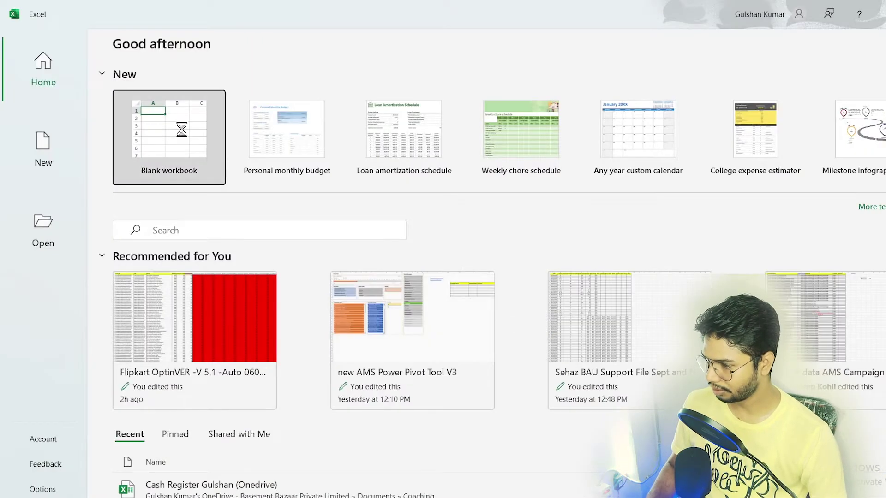
{"action": "left_click", "coordinate": [182, 129]}
- Enter the heading Fruits in cell F5
{"action": "left_click", "coordinate": [272, 222]}
{"action": "key", "text": "Up"}
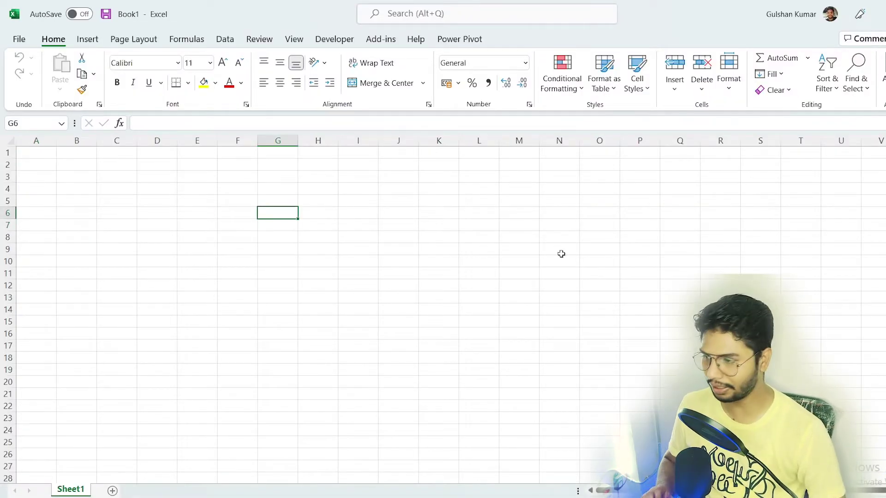
{"action": "key", "text": "Left"}
{"action": "key", "text": "Up"}
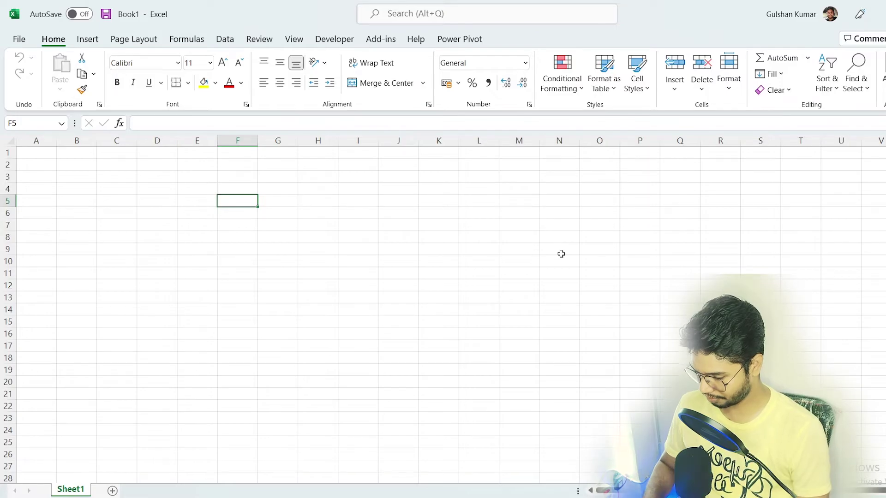
{"action": "type", "text": "Fruit"}
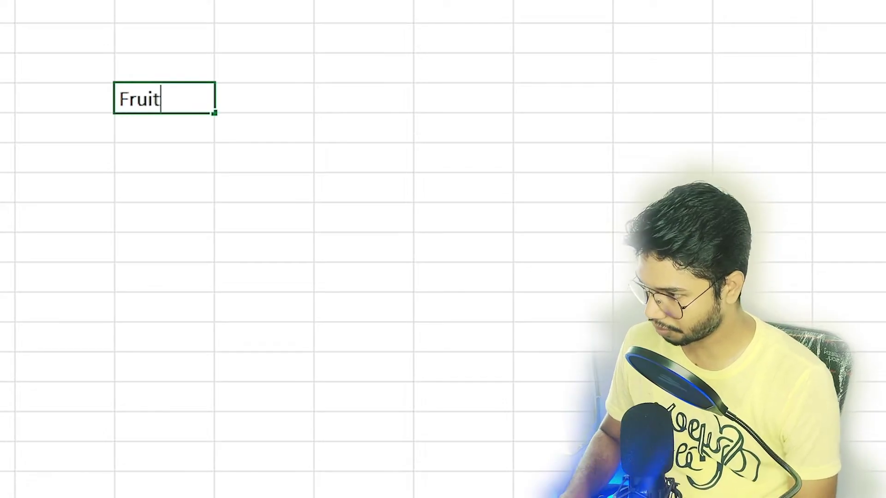
{"action": "type", "text": "s"}
{"action": "key", "text": "Return"}
{"action": "key", "text": "Up"}
{"action": "key", "text": "Down"}
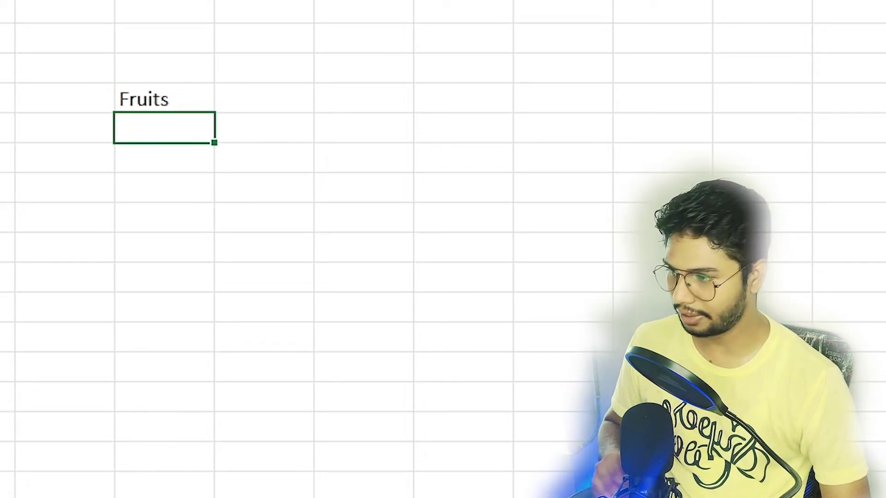
- List Apple and Banana in the two cells below the Fruits heading
{"action": "type", "text": "Apple"}
{"action": "key", "text": "Return"}
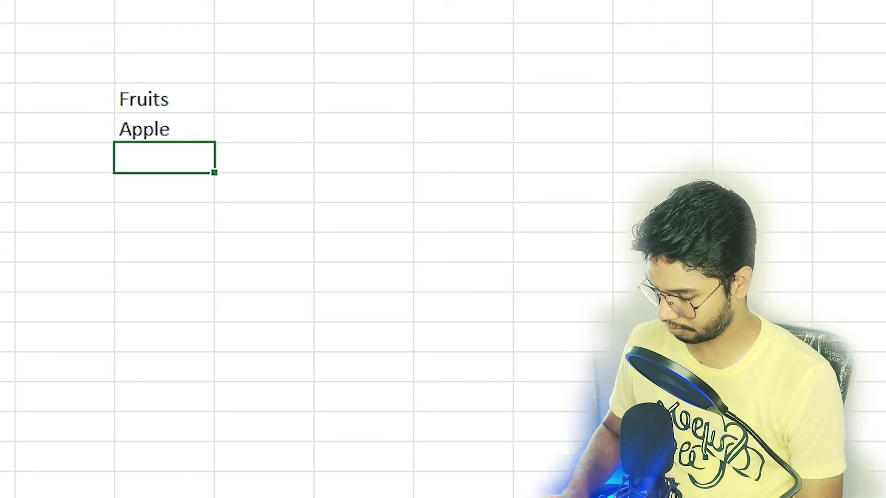
{"action": "type", "text": "bana"}
{"action": "key", "text": "Escape"}
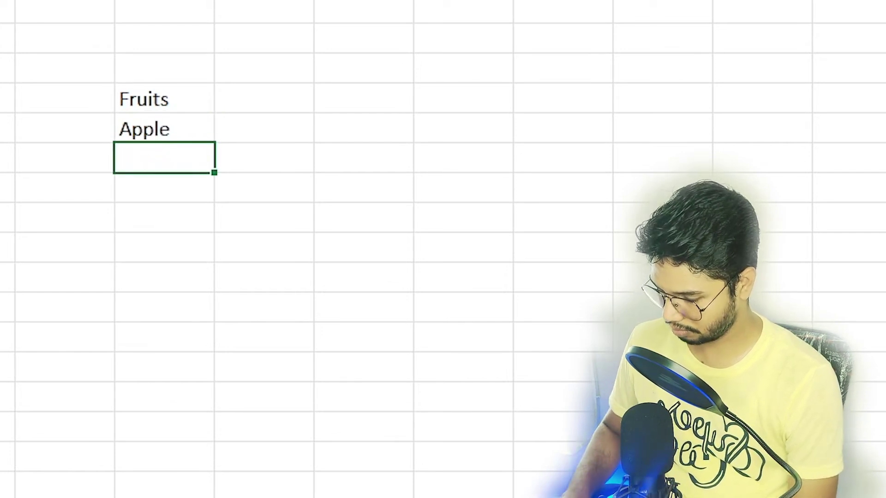
{"action": "type", "text": "Banana"}
{"action": "key", "text": "Return"}
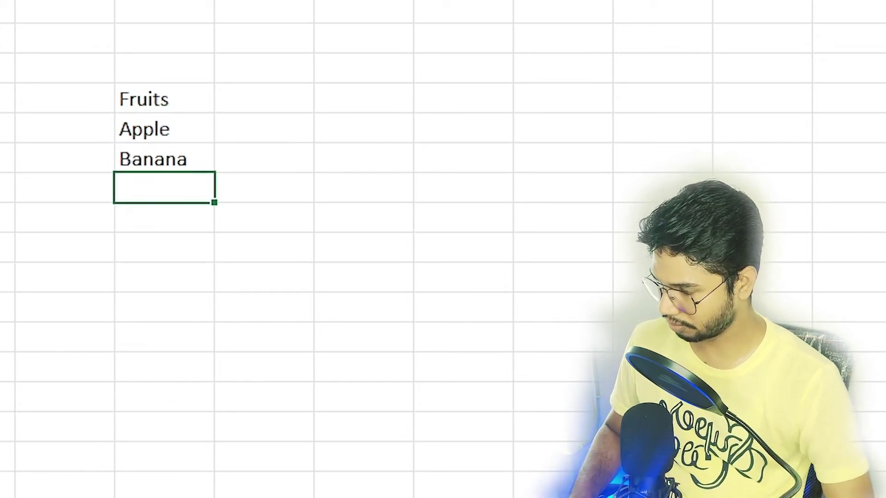
- Enter the heading Vegetables in cell I5, in the same row as Fruits
{"action": "left_click", "coordinate": [164, 129]}
{"action": "key", "text": "Up"}
{"action": "key", "text": "Right"}
{"action": "key", "text": "Right"}
{"action": "key", "text": "Right"}
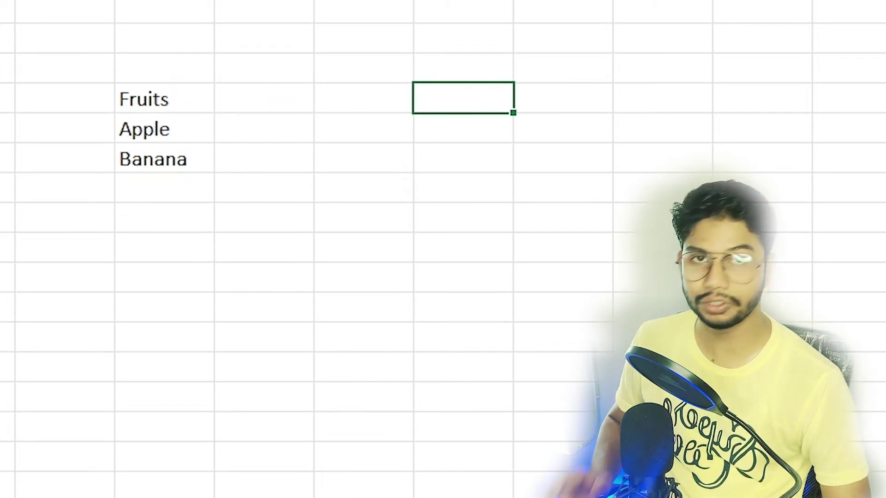
{"action": "type", "text": "Ve"}
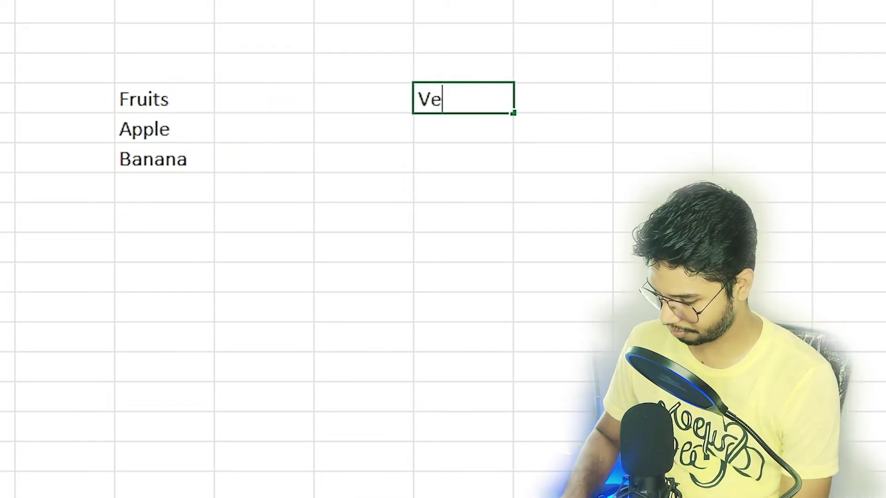
{"action": "type", "text": "getables"}
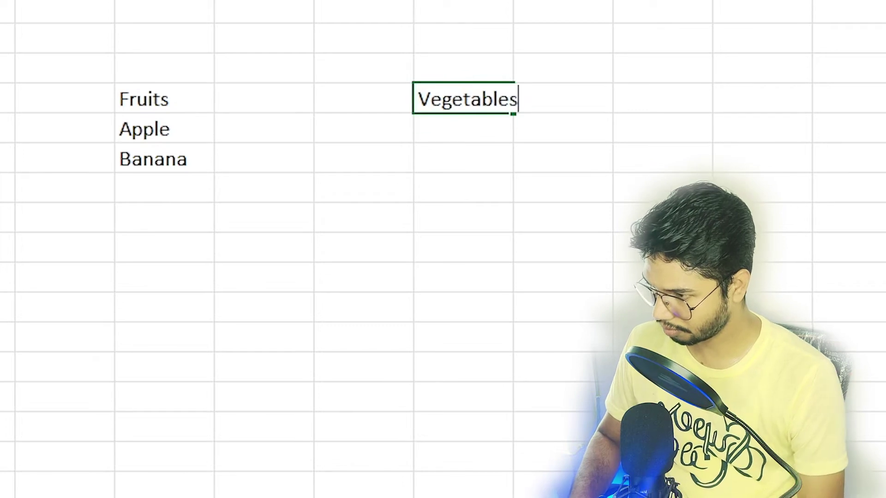
{"action": "key", "text": "Return"}
- List Potato, lemon and Brinjal in the cells below the Vegetables heading
{"action": "type", "text": "Pot"}
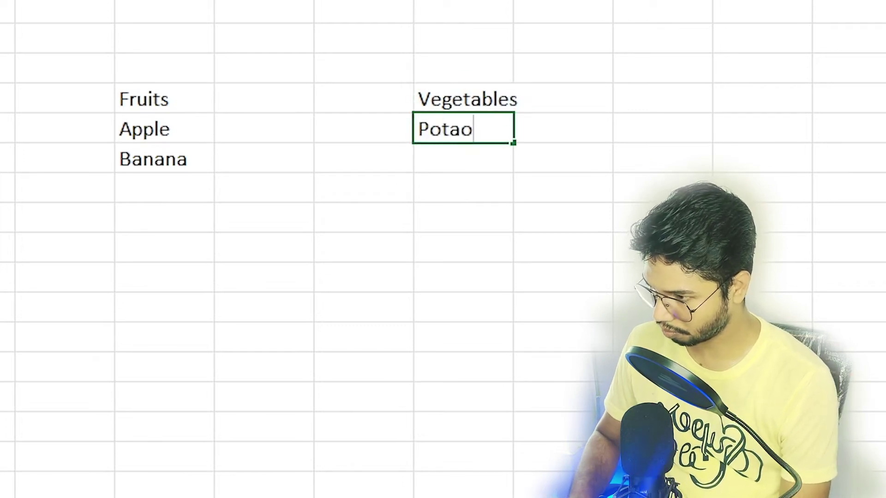
{"action": "type", "text": "ato"}
{"action": "key", "text": "Return"}
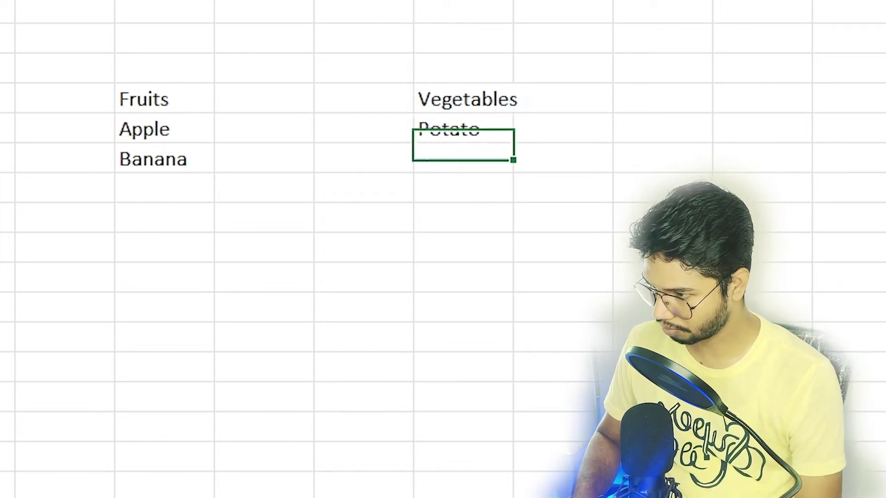
{"action": "type", "text": "lemon"}
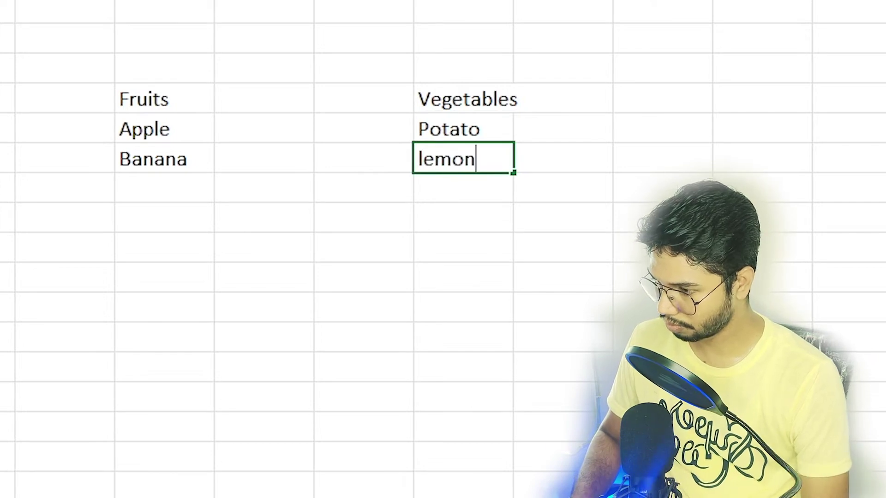
{"action": "key", "text": "Return"}
{"action": "type", "text": "Bri"}
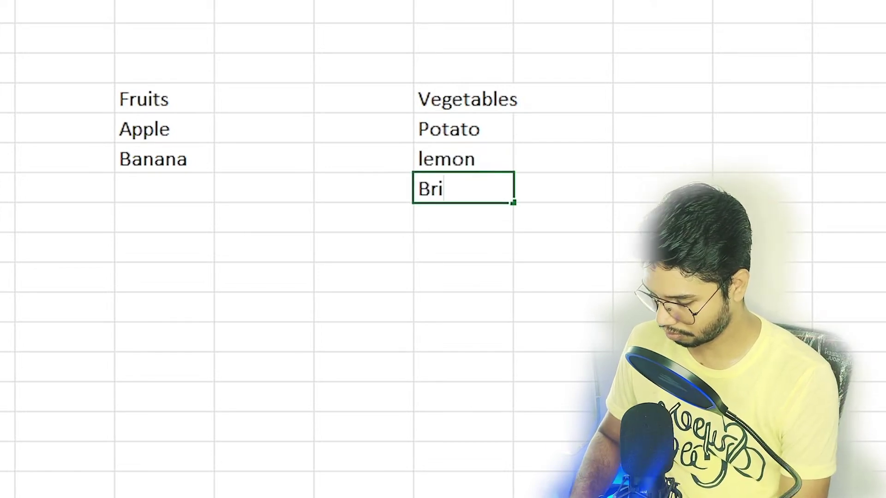
{"action": "type", "text": "njal"}
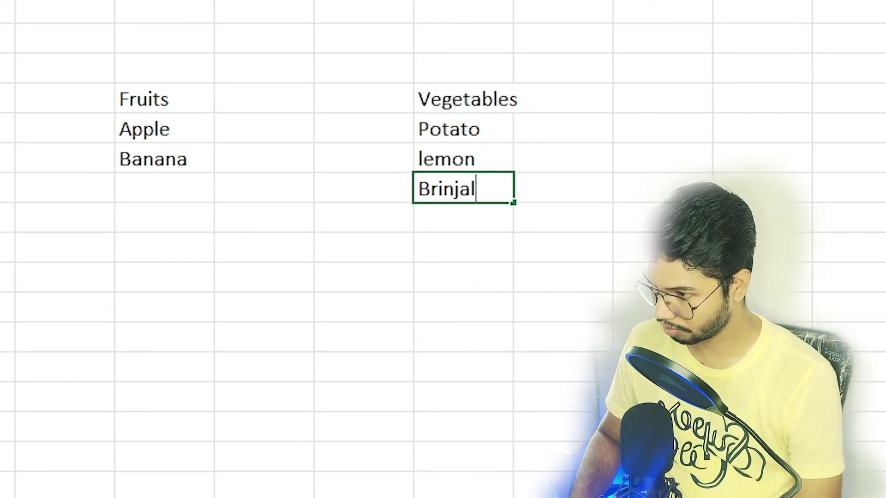
{"action": "key", "text": "Return"}
- Move the Fruits heading to cell C4 and the Vegetables heading to cell C9
{"action": "left_click", "coordinate": [463, 127]}
{"action": "left_click", "coordinate": [264, 127]}
{"action": "left_click", "coordinate": [163, 98]}
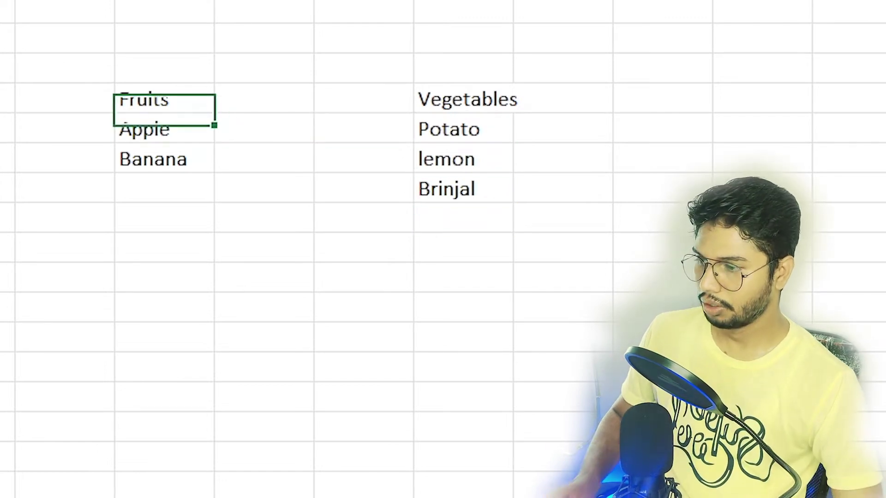
{"action": "left_click", "coordinate": [163, 158], "text": "shift"}
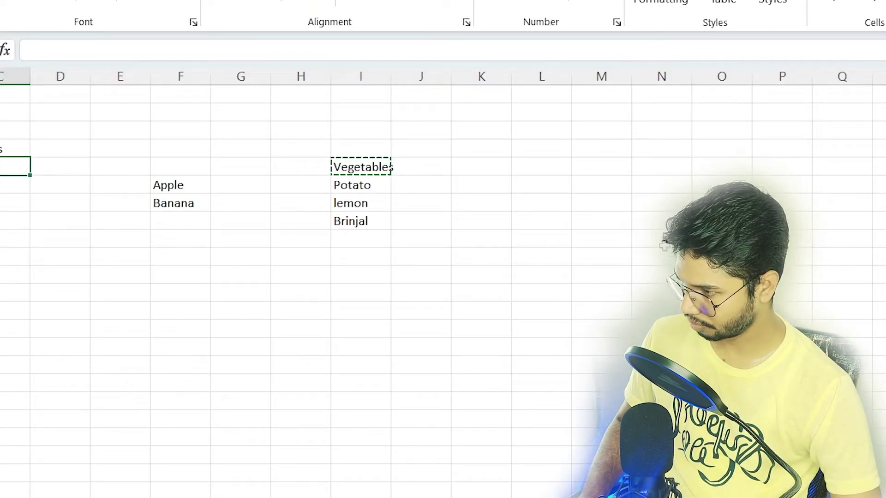
{"action": "key", "text": "Down"}
{"action": "key", "text": "Down"}
{"action": "key", "text": "Down"}
{"action": "key", "text": "Down"}
{"action": "key", "text": "ctrl+v"}
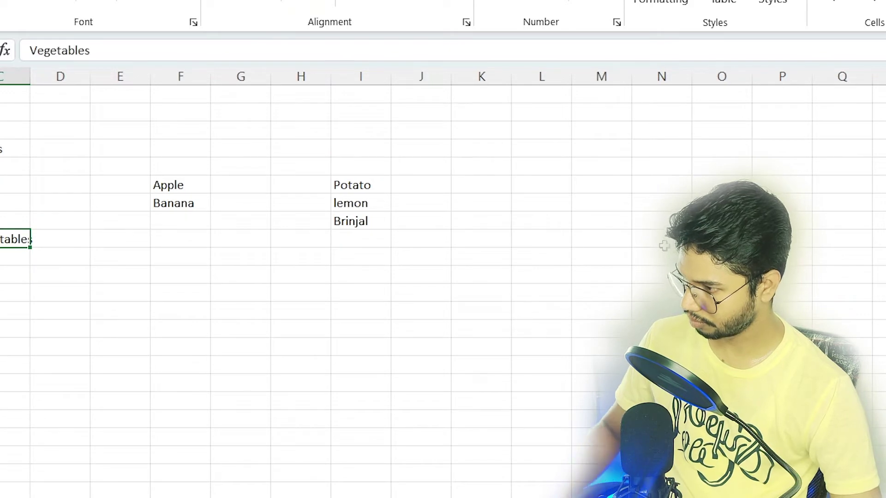
- Move Apple and Banana to cells D4:D5, beside the Fruits heading
{"action": "key", "text": "Up"}
{"action": "key", "text": "Right"}
{"action": "key", "text": "Right"}
{"action": "key", "text": "Right"}
{"action": "key", "text": "Up"}
{"action": "key", "text": "Up"}
{"action": "key", "text": "shift+Down"}
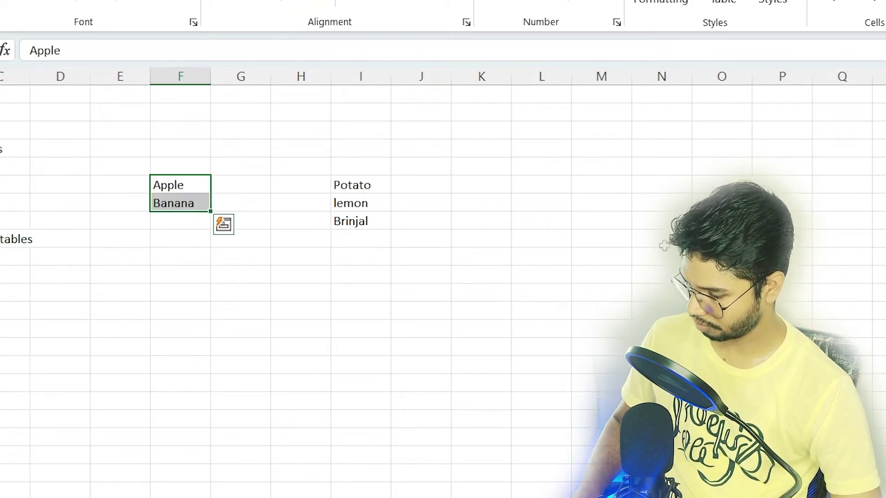
{"action": "key", "text": "ctrl+x"}
{"action": "key", "text": "Left"}
{"action": "key", "text": "Left"}
{"action": "key", "text": "Up"}
{"action": "key", "text": "Up"}
{"action": "key", "text": "ctrl+v"}
- Move Potato, lemon and Brinjal to cells D9:D11, beside the Vegetables heading
{"action": "key", "text": "Down"}
{"action": "key", "text": "Down"}
{"action": "key", "text": "Right"}
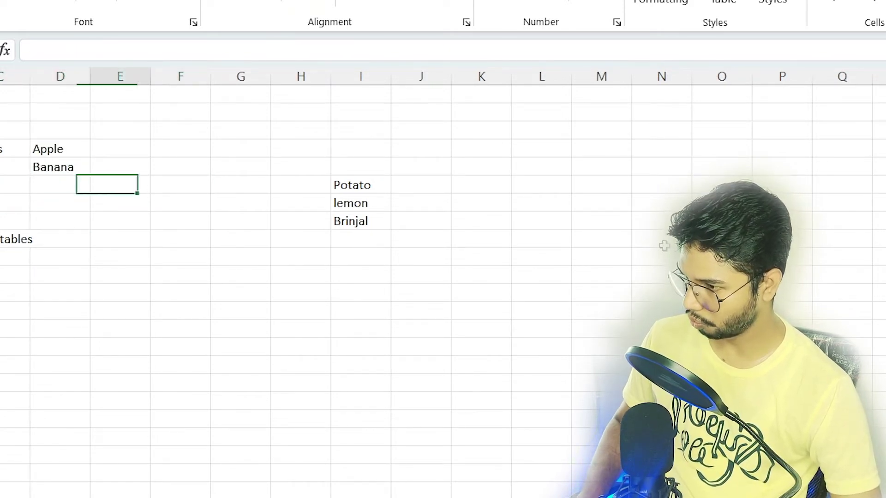
{"action": "key", "text": "Right"}
{"action": "key", "text": "Right"}
{"action": "key", "text": "Right"}
{"action": "key", "text": "Right"}
{"action": "key", "text": "shift+Down"}
{"action": "key", "text": "shift+Down"}
{"action": "key", "text": "ctrl+x"}
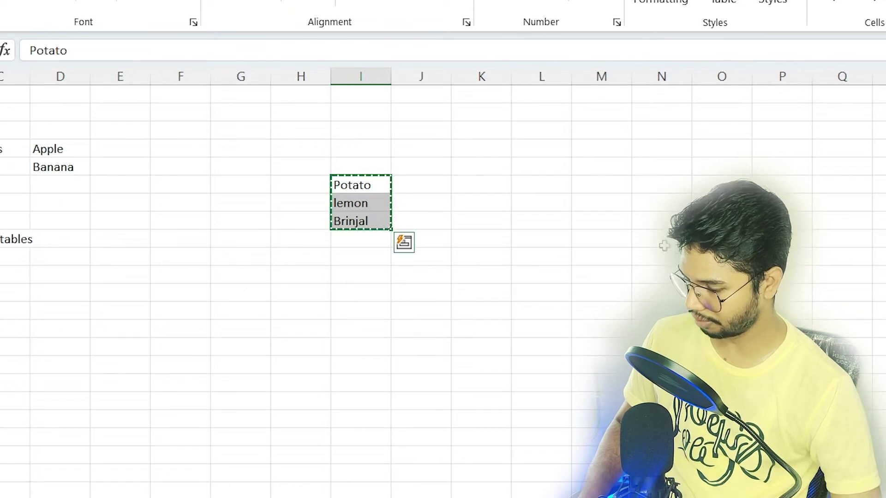
{"action": "key", "text": "Left"}
{"action": "key", "text": "Left"}
{"action": "key", "text": "Left"}
{"action": "key", "text": "Left"}
{"action": "key", "text": "Left"}
{"action": "key", "text": "Down"}
{"action": "key", "text": "Down"}
{"action": "key", "text": "Down"}
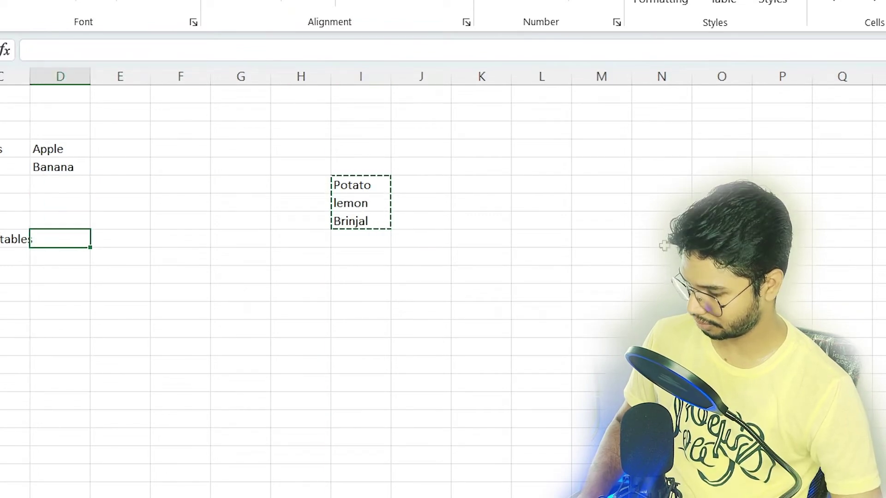
{"action": "key", "text": "ctrl+v"}
- Widen column C to fit the Vegetables heading
{"action": "left_click_drag", "start_coordinate": [29, 76], "coordinate": [55, 77]}
{"action": "left_click", "coordinate": [150, 234]}
{"action": "left_click", "coordinate": [250, 220]}
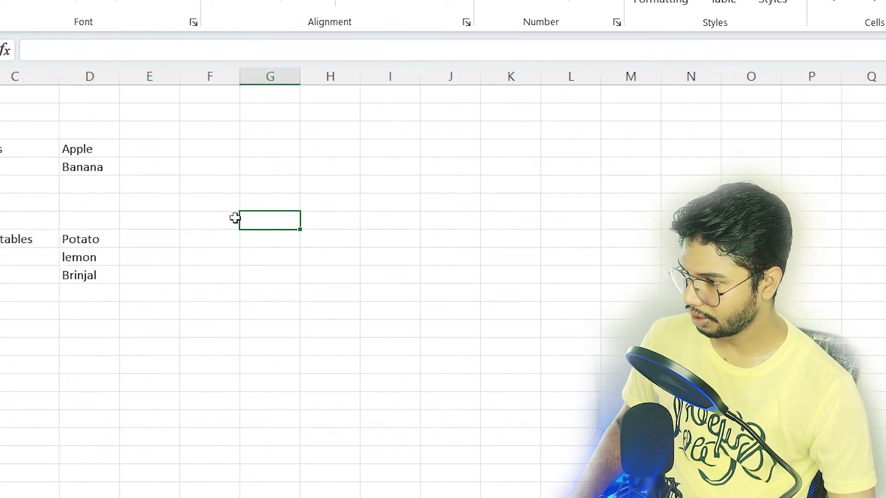
- Enter the value 1 beside Apple and Banana in cells E4:E5
{"action": "left_click", "coordinate": [153, 143]}
{"action": "type", "text": "1"}
{"action": "key", "text": "Return"}
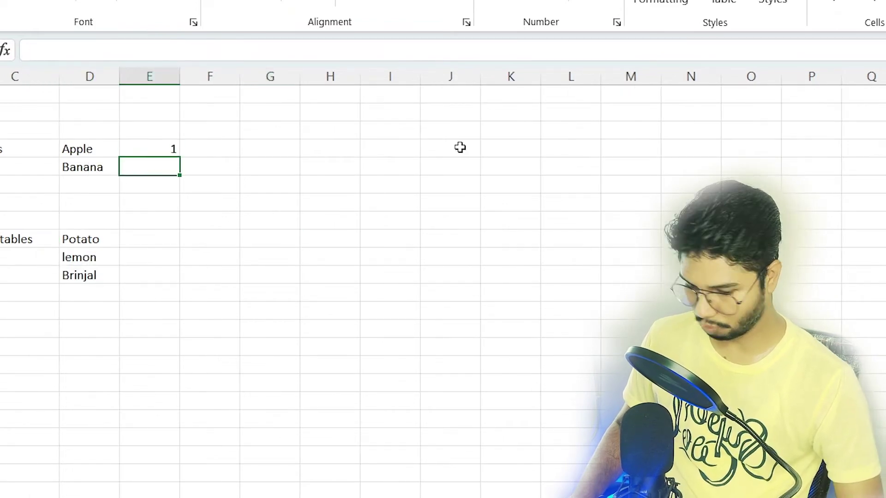
{"action": "type", "text": "1"}
{"action": "key", "text": "Return"}
- Enter the value 1 beside Potato, lemon and Brinjal in cells E9:E11
{"action": "key", "text": "Return"}
{"action": "key", "text": "Return"}
{"action": "key", "text": "Return"}
{"action": "type", "text": "1"}
{"action": "key", "text": "Return"}
{"action": "type", "text": "1"}
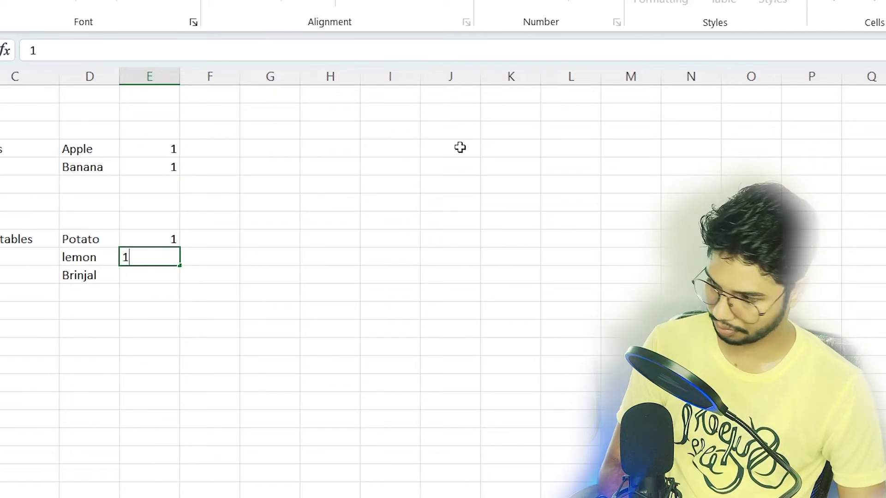
{"action": "key", "text": "Return"}
{"action": "type", "text": "1"}
{"action": "key", "text": "Return"}
{"action": "left_click", "coordinate": [278, 297]}
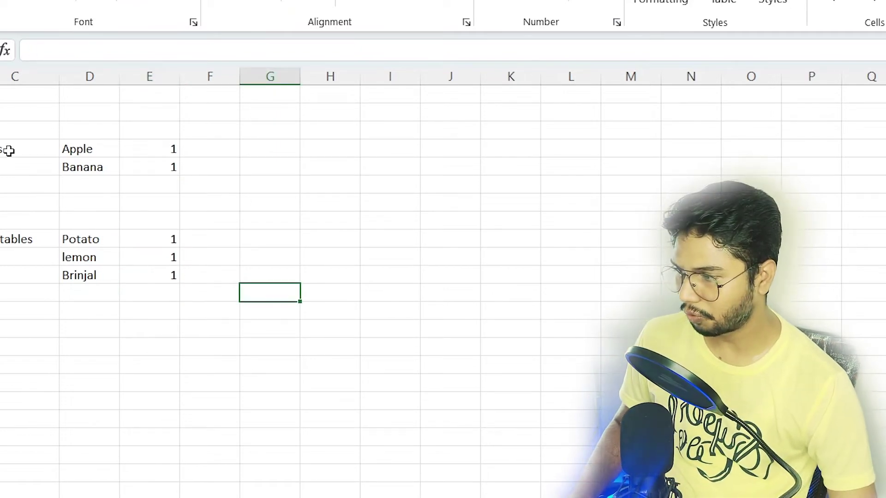
- Copy the Fruits heading from C4 to cell K5 to start a combination table
{"action": "left_click_drag", "start_coordinate": [9, 151], "coordinate": [82, 279]}
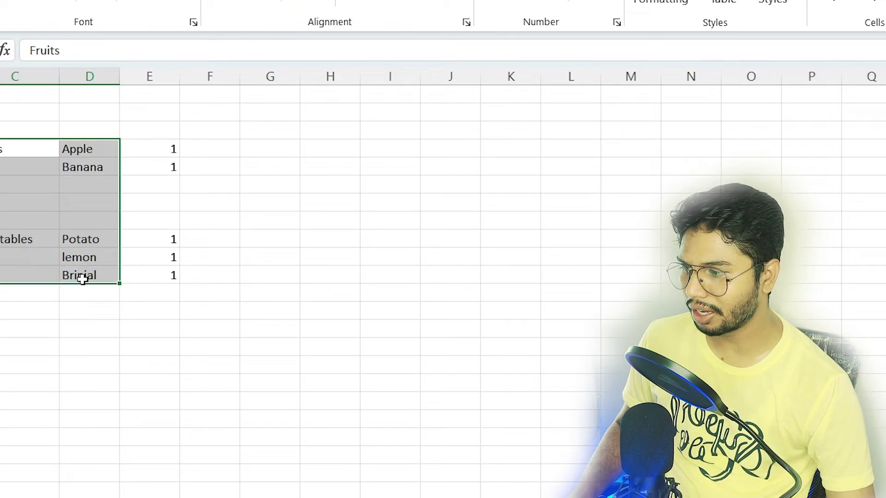
{"action": "left_click", "coordinate": [460, 171]}
{"action": "left_click", "coordinate": [19, 150]}
{"action": "key", "text": "ctrl+c"}
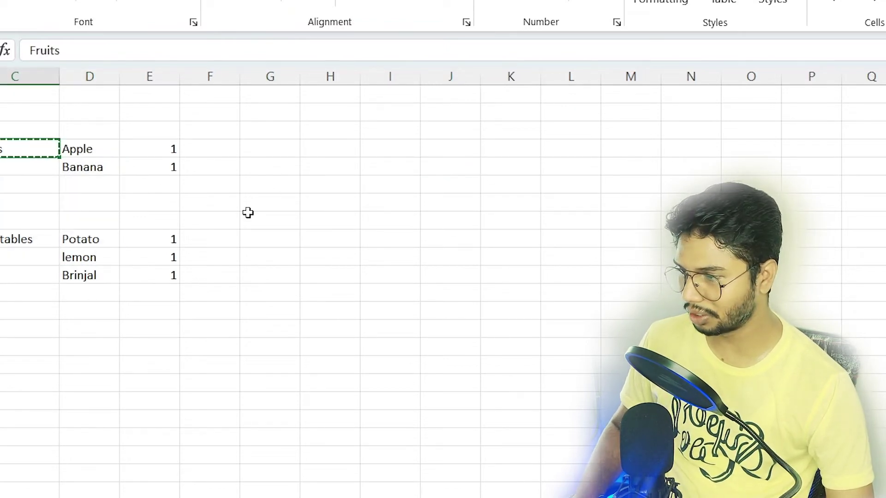
{"action": "left_click", "coordinate": [516, 171]}
{"action": "key", "text": "ctrl+v"}
{"action": "key", "text": "Escape"}
- Copy Apple and Banana to cells L5:L6, beside the copied Fruits heading
{"action": "left_click_drag", "start_coordinate": [83, 150], "coordinate": [94, 161]}
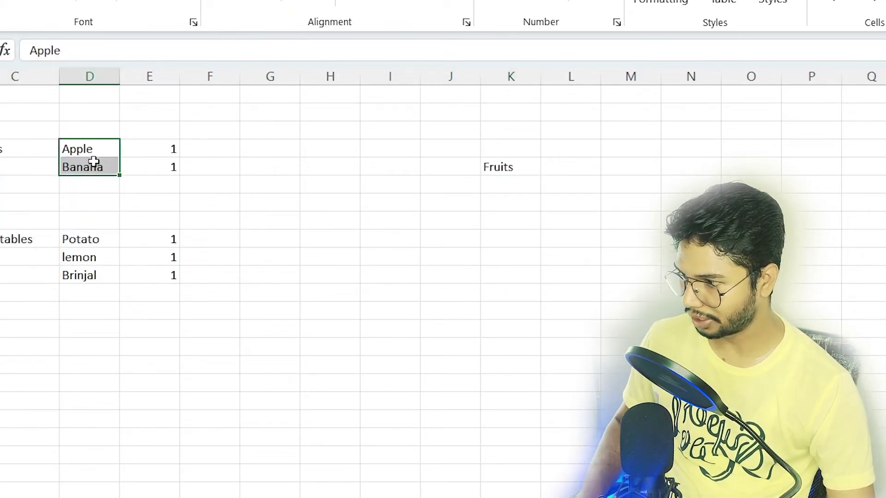
{"action": "key", "text": "ctrl+c"}
{"action": "left_click", "coordinate": [571, 174]}
{"action": "key", "text": "ctrl+v"}
{"action": "key", "text": "Escape"}
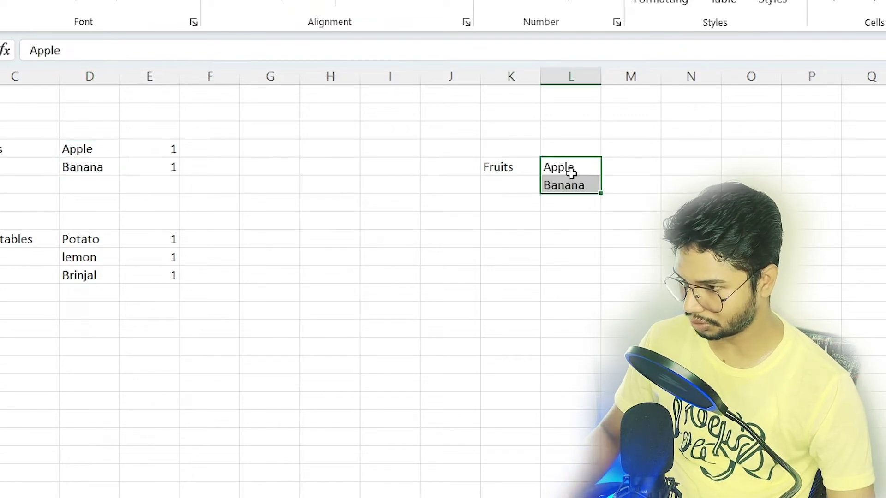
- Copy Potato, lemon and Brinjal to cells L7:L9, directly below Banana
{"action": "left_click_drag", "start_coordinate": [83, 243], "coordinate": [89, 271]}
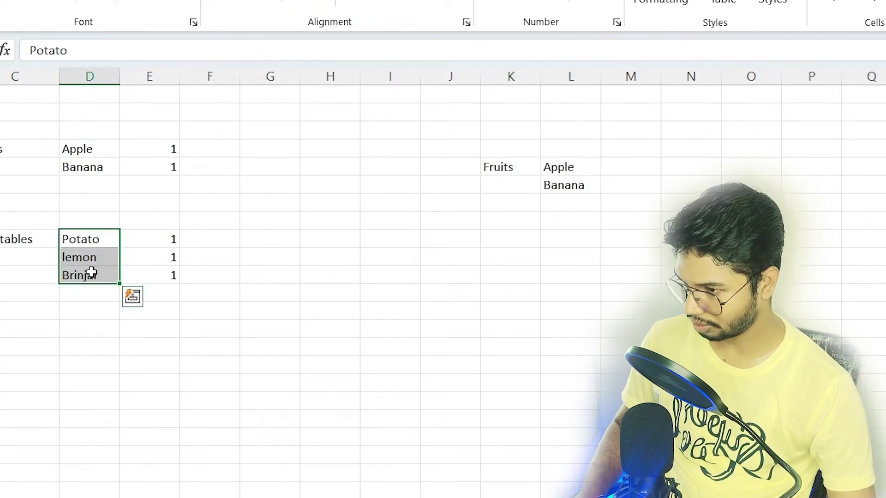
{"action": "key", "text": "ctrl+c"}
{"action": "left_click", "coordinate": [578, 205]}
{"action": "key", "text": "ctrl+v"}
{"action": "key", "text": "Escape"}
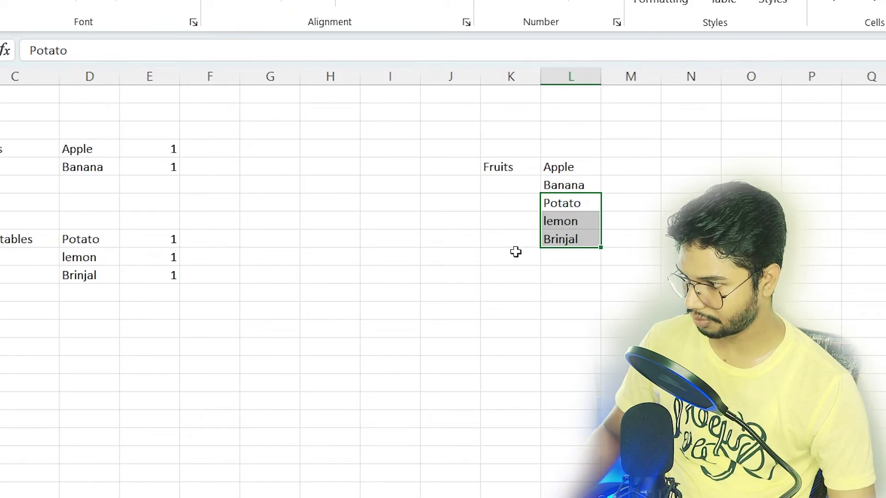
{"action": "left_click", "coordinate": [34, 239]}
{"action": "key", "text": "ctrl+c"}
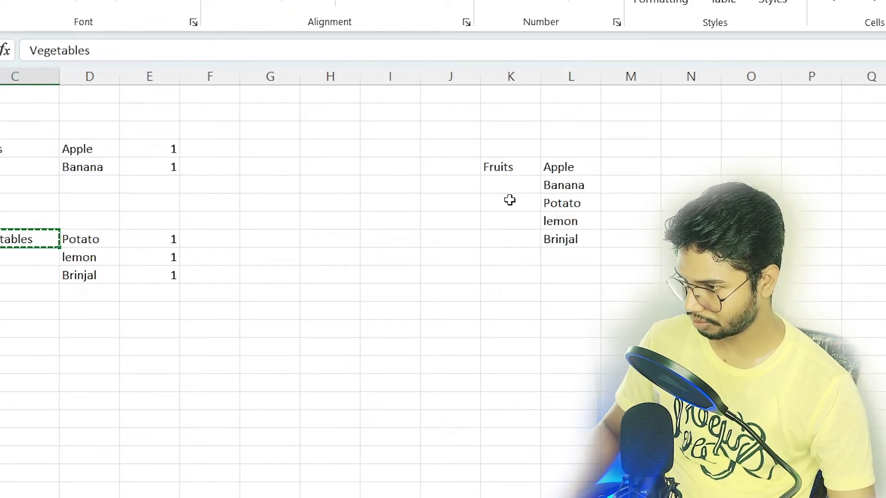
{"action": "key", "text": "Escape"}
- Fill the Fruits label down through cells K5:K9 so every listed item has it
{"action": "left_click", "coordinate": [510, 167]}
{"action": "key", "text": "shift+Down"}
{"action": "key", "text": "shift+Down"}
{"action": "key", "text": "shift+Down"}
{"action": "key", "text": "shift+Down"}
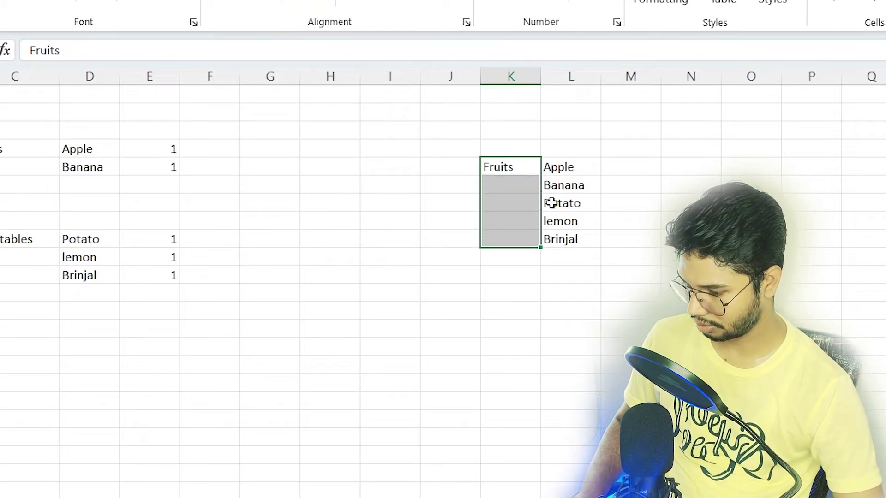
{"action": "key", "text": "ctrl+d"}
- Duplicate the category and item block K5:L9 directly below itself in K10:L14
{"action": "key", "text": "shift+Up"}
{"action": "key", "text": "shift+Up"}
{"action": "key", "text": "shift+Up"}
{"action": "key", "text": "shift+Up"}
{"action": "key", "text": "shift+Down"}
{"action": "key", "text": "shift+Down"}
{"action": "key", "text": "shift+Down"}
{"action": "key", "text": "shift+Down"}
{"action": "key", "text": "shift+Right"}
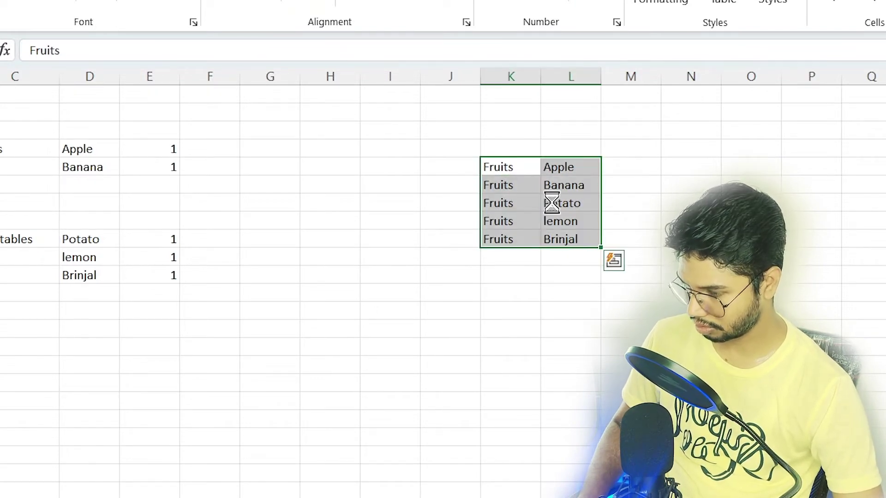
{"action": "key", "text": "ctrl+c"}
{"action": "key", "text": "Down"}
{"action": "key", "text": "Down"}
{"action": "key", "text": "Down"}
{"action": "key", "text": "Down"}
{"action": "key", "text": "Down"}
{"action": "key", "text": "ctrl+v"}
{"action": "key", "text": "Escape"}
- Clear the Fruits labels from the duplicated block in cells K10:K14
{"action": "key", "text": "Right"}
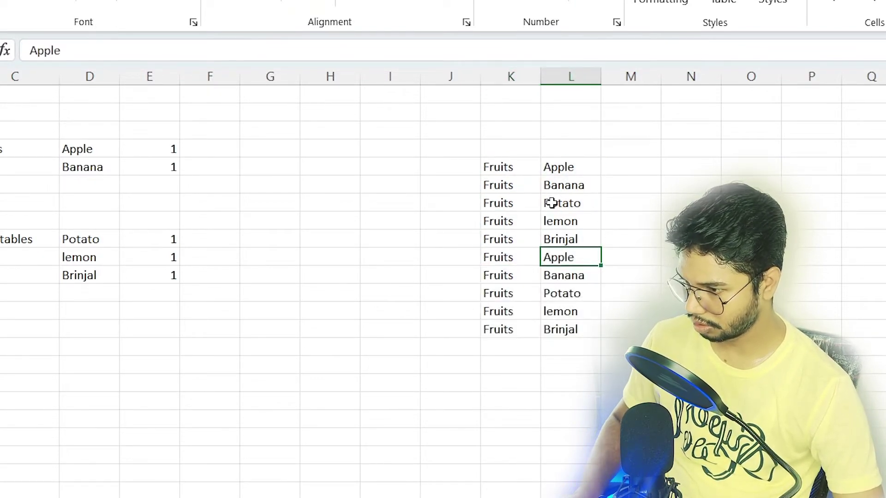
{"action": "key", "text": "Left"}
{"action": "key", "text": "shift+Down"}
{"action": "key", "text": "shift+Down"}
{"action": "key", "text": "shift+Down"}
{"action": "key", "text": "shift+Down"}
{"action": "key", "text": "Delete"}
- Copy the Vegetables heading from C9 to cell K10, beside the second Apple
{"action": "left_click", "coordinate": [27, 238]}
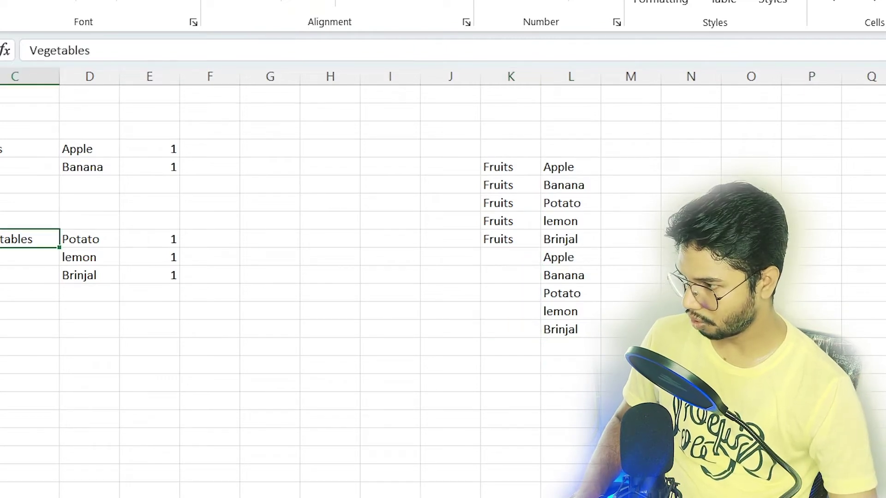
{"action": "key", "text": "ctrl+c"}
{"action": "left_click", "coordinate": [518, 257]}
{"action": "key", "text": "ctrl+v"}
{"action": "key", "text": "Escape"}
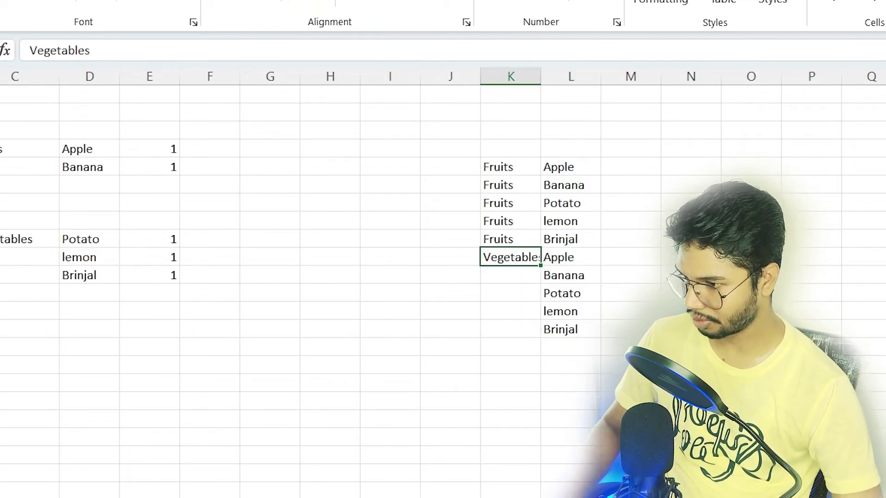
- Fill the Vegetables label down through cells K10:K14 with Flash Fill
{"action": "key", "text": "Right"}
{"action": "key", "text": "Left"}
{"action": "key", "text": "shift+Down"}
{"action": "key", "text": "shift+Down"}
{"action": "key", "text": "shift+Down"}
{"action": "key", "text": "shift+Down"}
{"action": "key", "text": "ctrl+e"}
{"action": "left_click", "coordinate": [510, 311]}
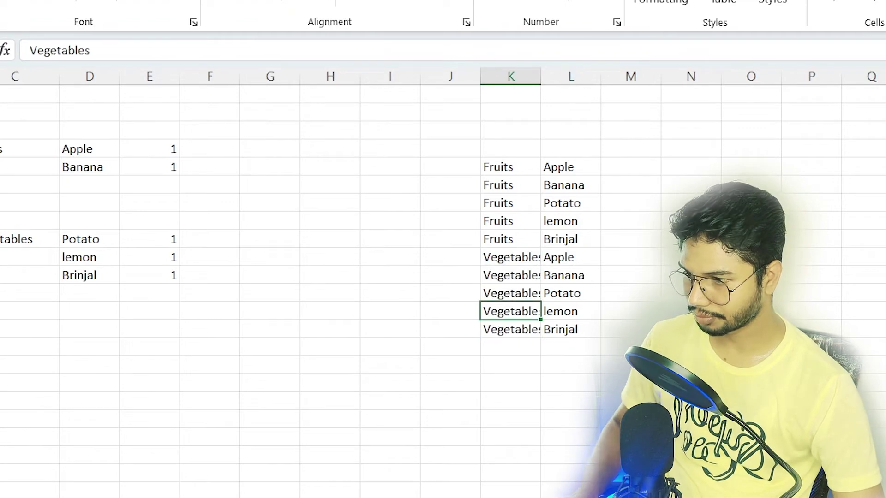
- Widen column K to fit the Vegetables labels
{"action": "key", "text": "ctrl+Up"}
{"action": "left_click_drag", "start_coordinate": [540, 79], "coordinate": [579, 75]}
{"action": "left_click", "coordinate": [676, 219]}
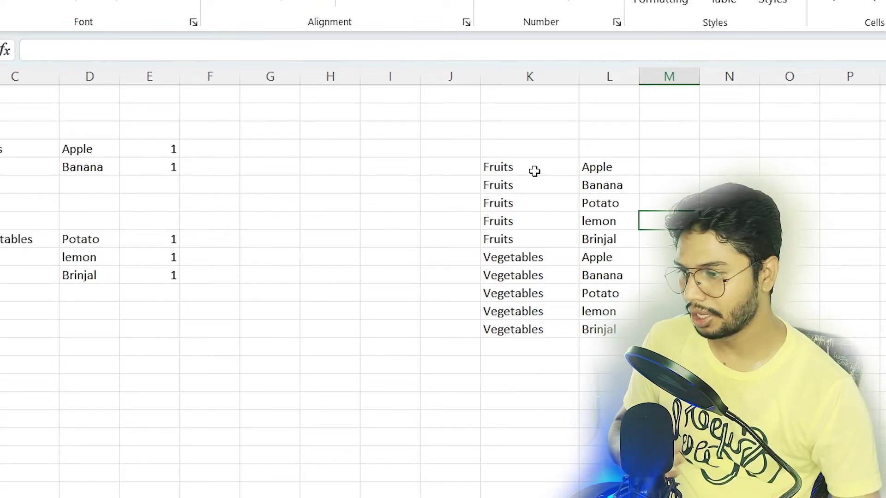
- Examine the category and item pairings in K5:L14 against the original Fruits and Vegetables lists
{"action": "left_click_drag", "start_coordinate": [534, 171], "coordinate": [542, 324]}
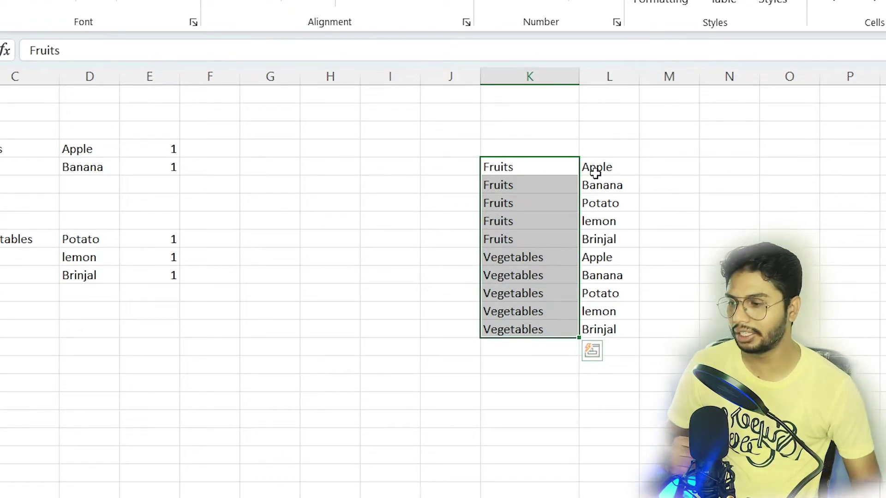
{"action": "left_click", "coordinate": [607, 257]}
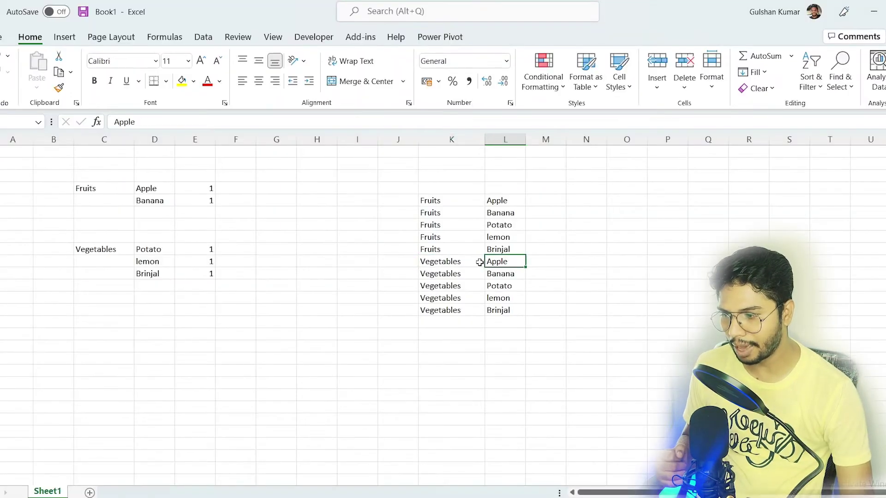
{"action": "left_click_drag", "start_coordinate": [479, 262], "coordinate": [455, 262]}
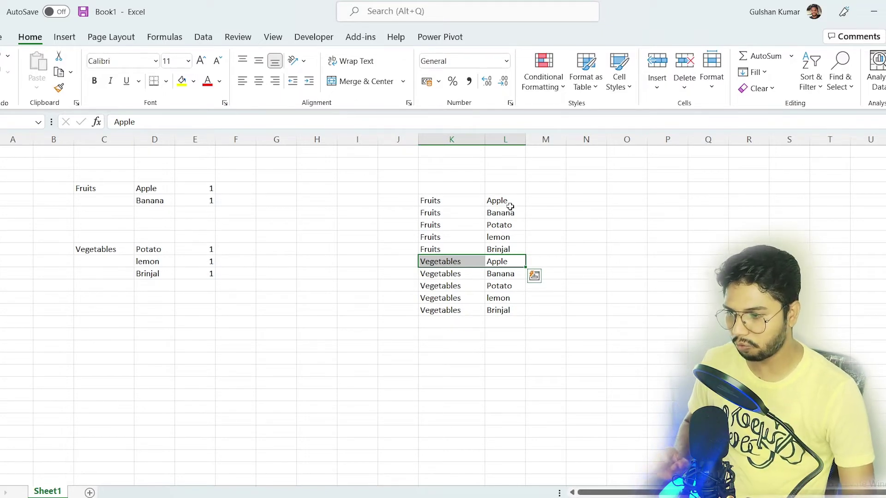
{"action": "left_click", "coordinate": [539, 202]}
{"action": "key", "text": "Left"}
{"action": "key", "text": "Left"}
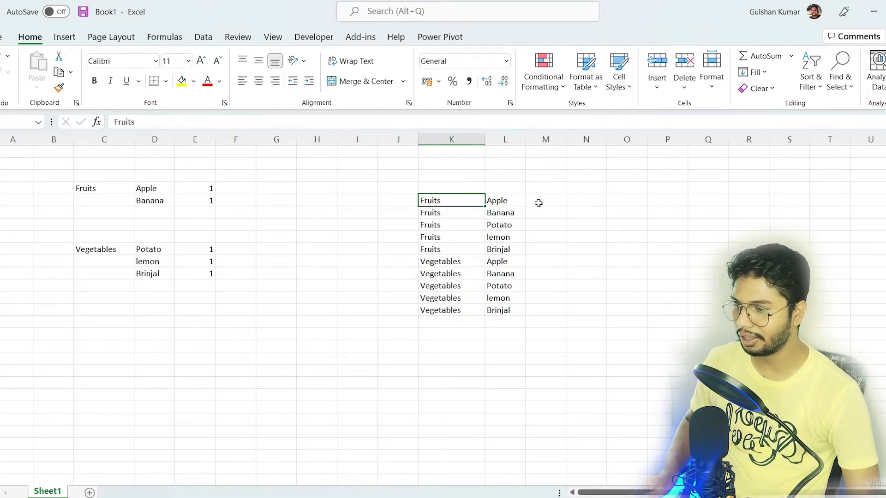
{"action": "key", "text": "shift+Right"}
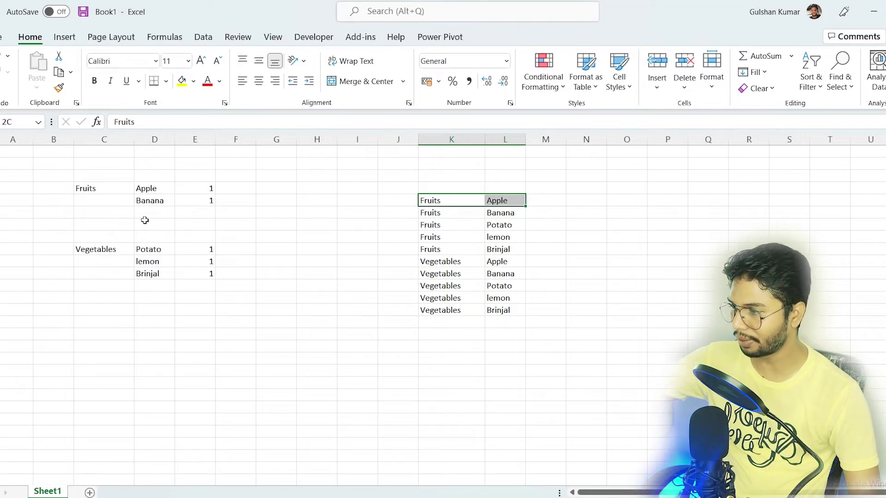
{"action": "left_click", "coordinate": [189, 195]}
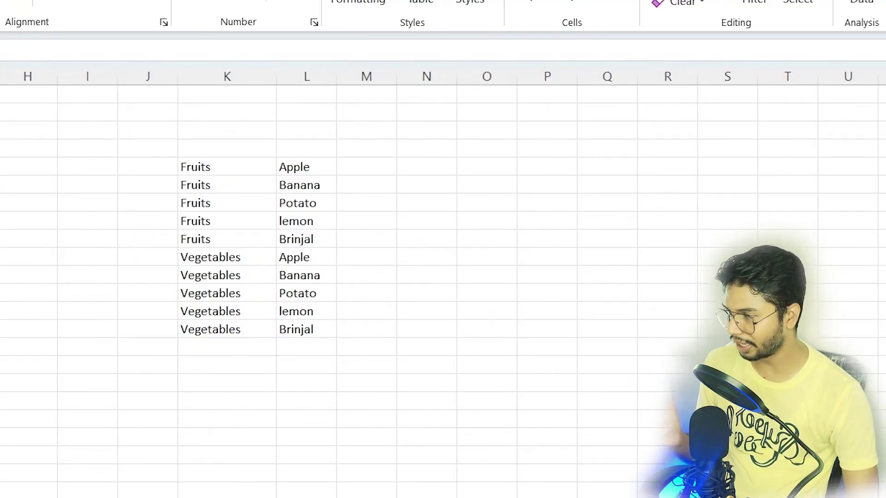
- Enter 1, 1, 0, 0, 0 in cells M5:M9 beside the five Fruits combinations
{"action": "left_click", "coordinate": [356, 165]}
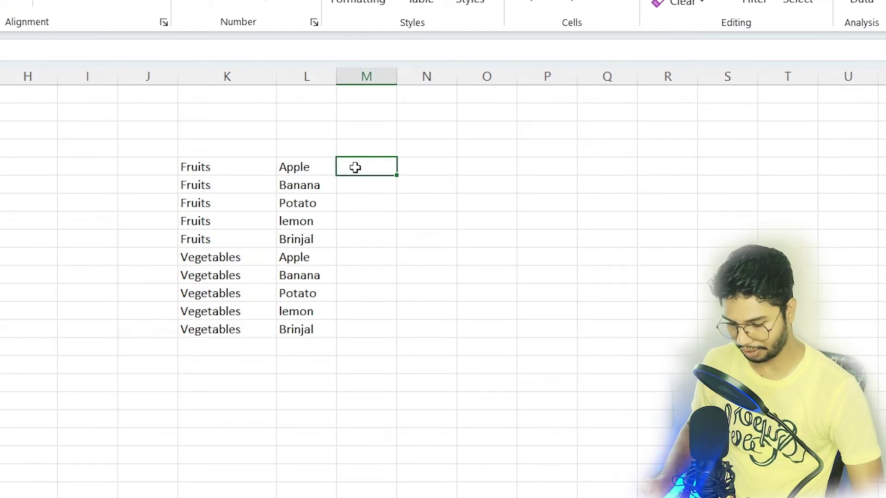
{"action": "type", "text": "1"}
{"action": "key", "text": "Return"}
{"action": "type", "text": "1"}
{"action": "key", "text": "Return"}
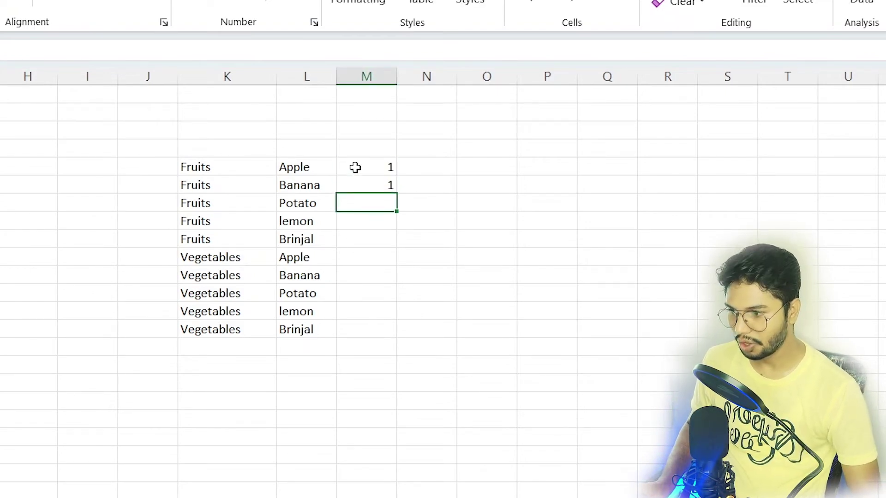
{"action": "type", "text": "0"}
{"action": "key", "text": "Return"}
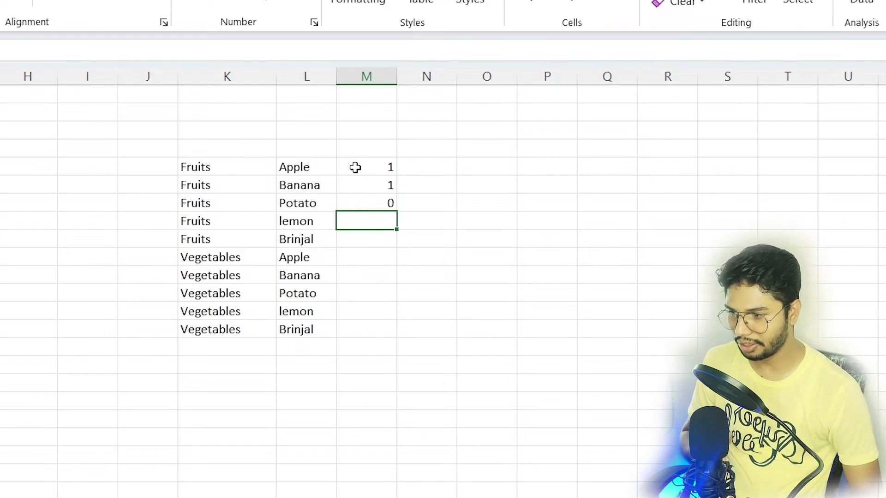
{"action": "type", "text": "0"}
{"action": "key", "text": "Return"}
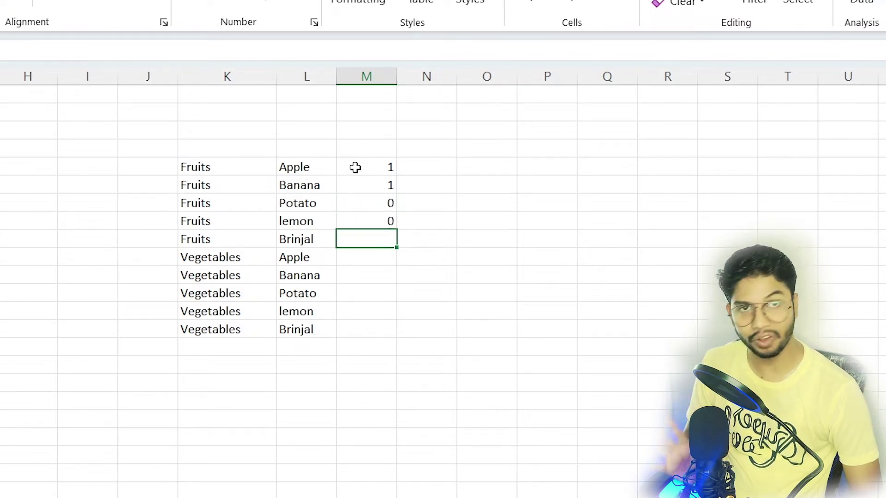
{"action": "type", "text": "0"}
{"action": "key", "text": "Return"}
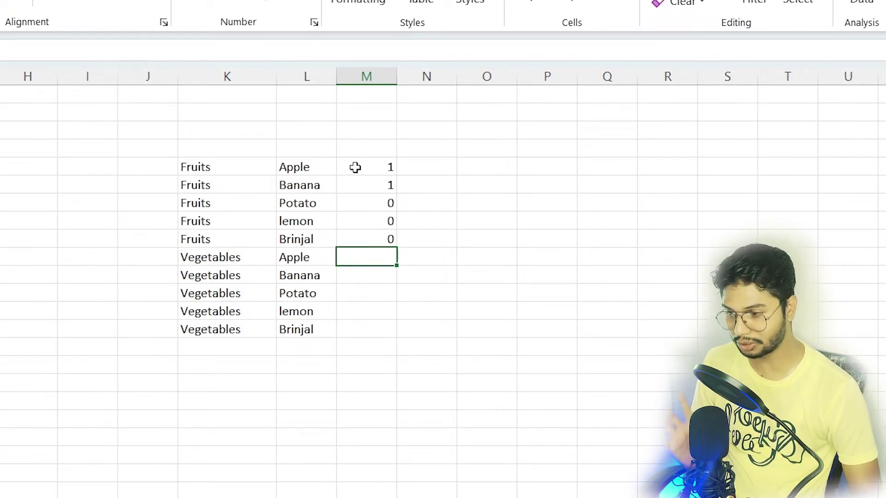
- Enter 0, 0, 1, 1, 1 in cells M10:M14 beside the five Vegetables combinations
{"action": "type", "text": "0"}
{"action": "key", "text": "Return"}
{"action": "type", "text": "0"}
{"action": "key", "text": "Return"}
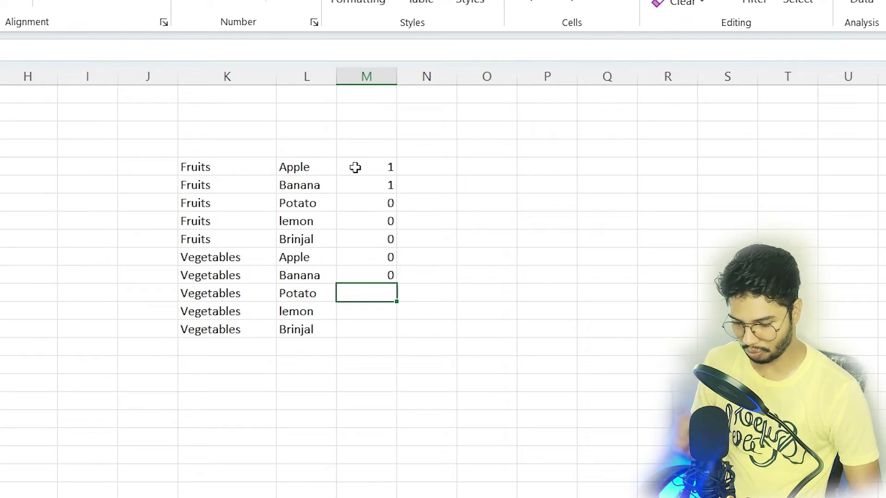
{"action": "type", "text": "1"}
{"action": "key", "text": "Return"}
{"action": "type", "text": "1"}
{"action": "key", "text": "Return"}
{"action": "type", "text": "1"}
{"action": "key", "text": "Return"}
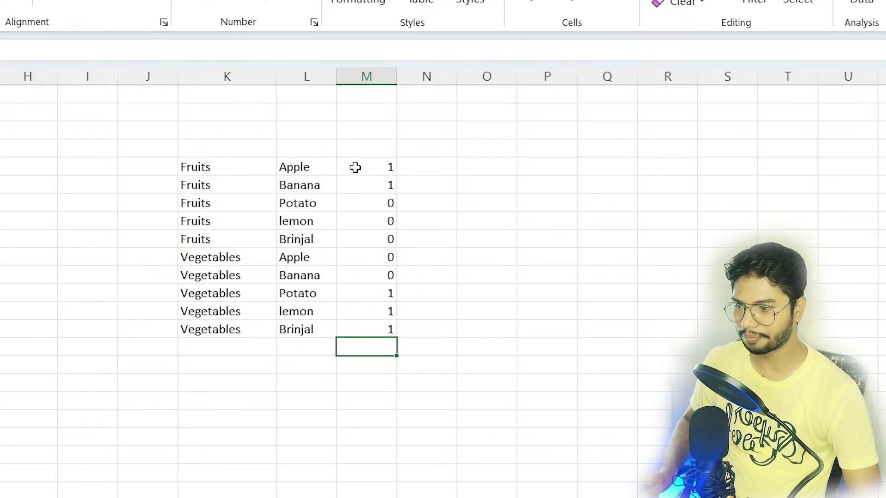
- Color the text of the zero-value combinations in K7:M11 red
{"action": "left_click", "coordinate": [354, 166]}
{"action": "key", "text": "ctrl+shift+Down"}
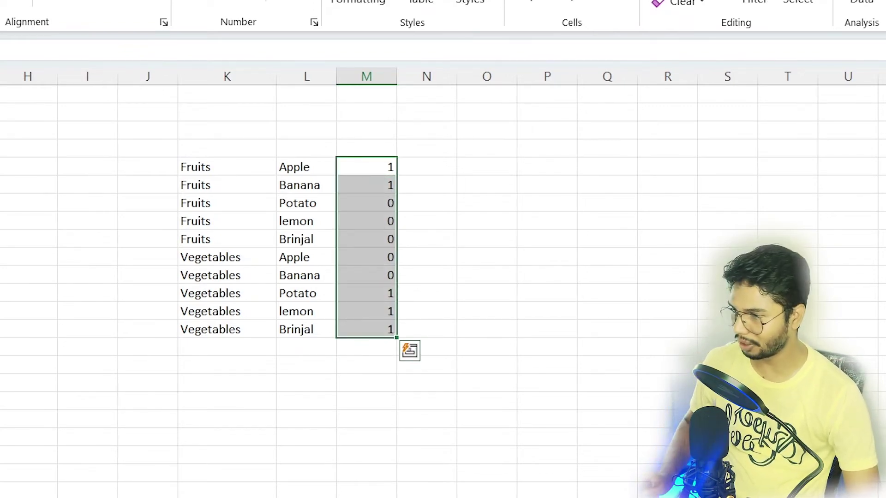
{"action": "left_click", "coordinate": [157, 272]}
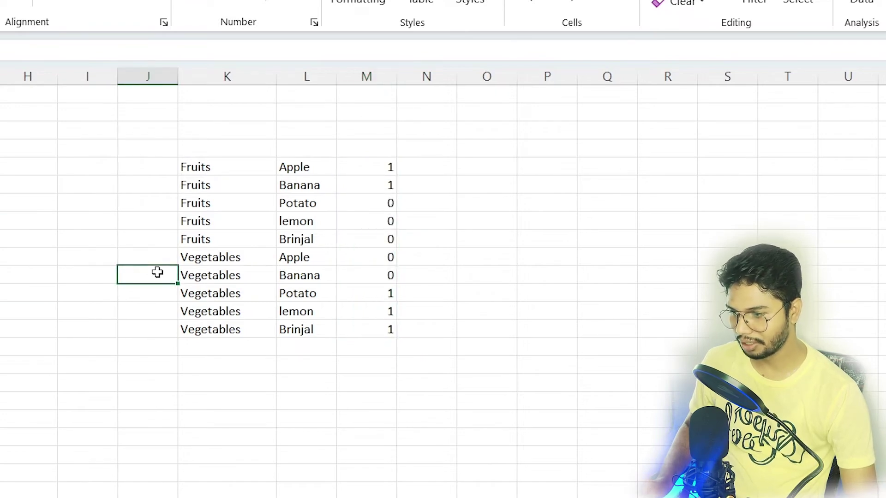
{"action": "left_click", "coordinate": [207, 378]}
{"action": "left_click_drag", "start_coordinate": [222, 204], "coordinate": [350, 276]}
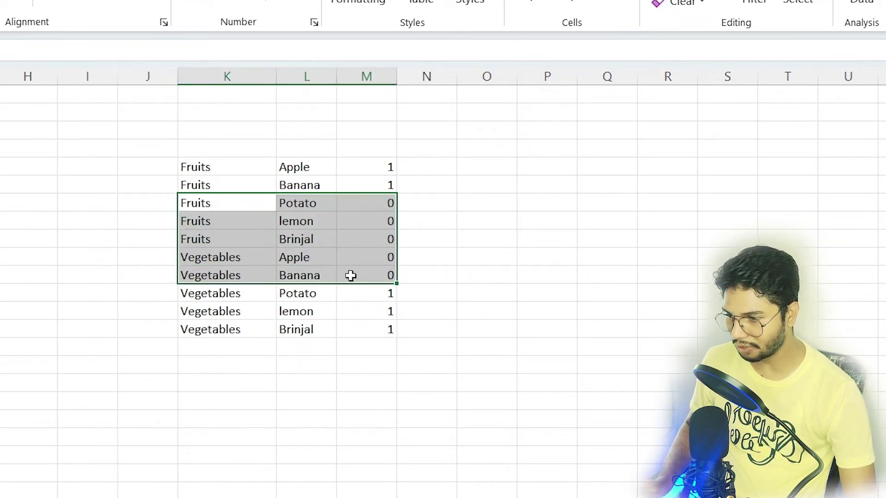
{"action": "left_click", "coordinate": [229, 83]}
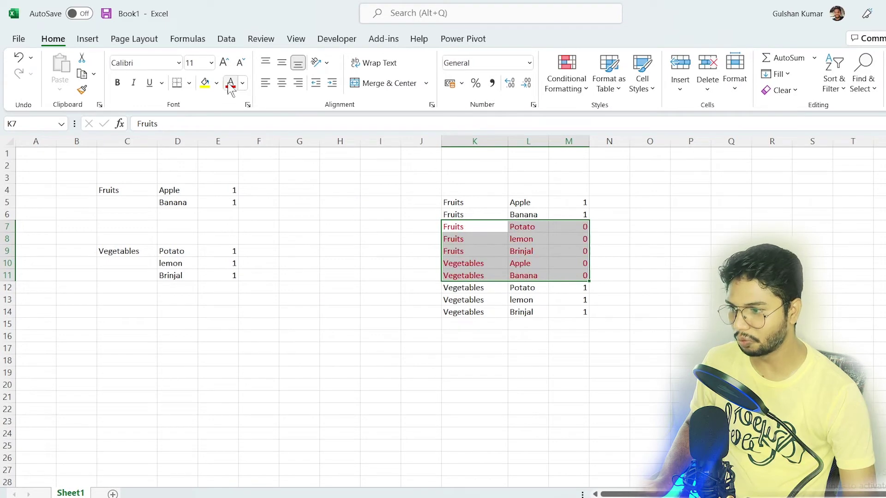
{"action": "left_click", "coordinate": [627, 252]}
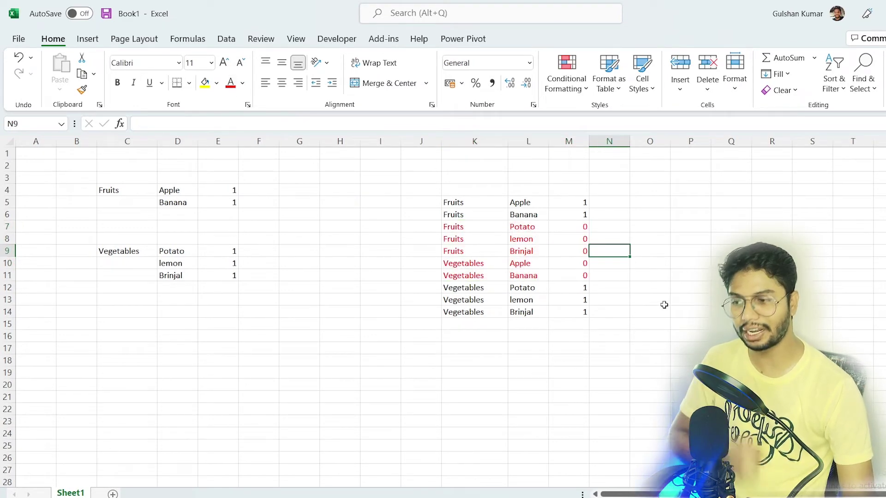
- Examine the matching combinations in K5:M6 and K12:M14, along with the full category and item columns
{"action": "left_click_drag", "start_coordinate": [479, 203], "coordinate": [580, 216]}
{"action": "left_click_drag", "start_coordinate": [474, 287], "coordinate": [566, 313]}
{"action": "left_click", "coordinate": [622, 313]}
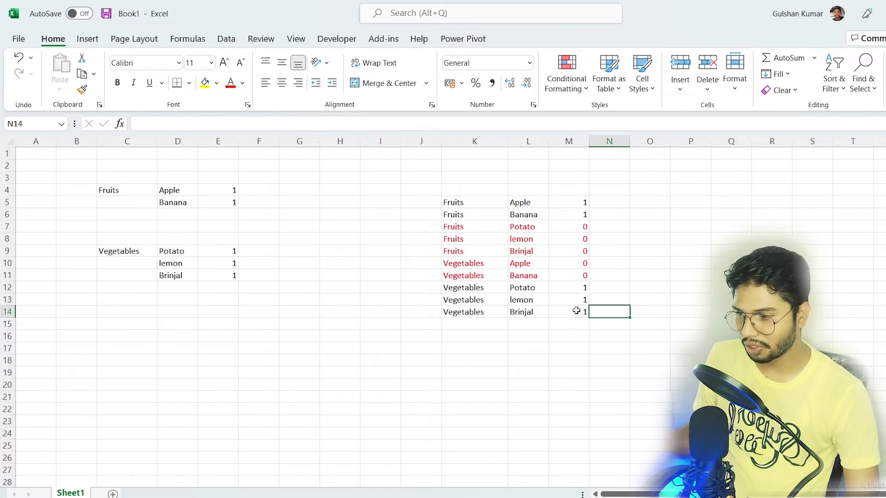
{"action": "left_click_drag", "start_coordinate": [453, 206], "coordinate": [560, 311]}
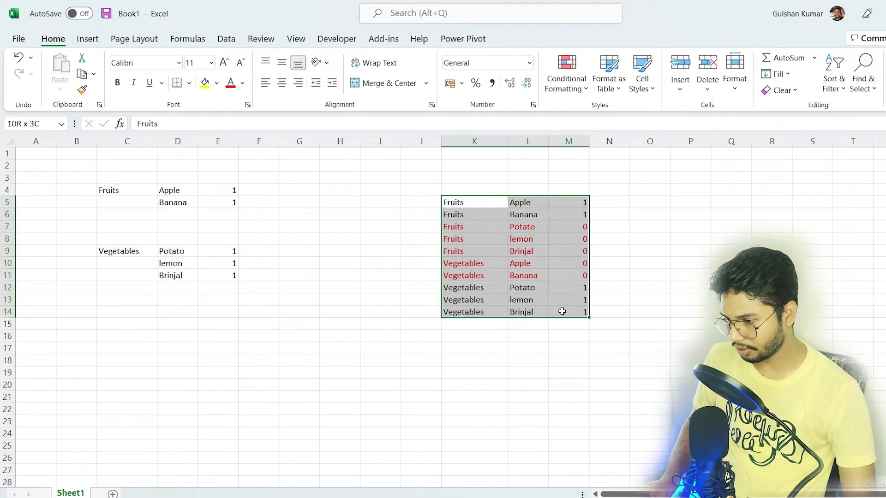
{"action": "key", "text": "ctrl+c"}
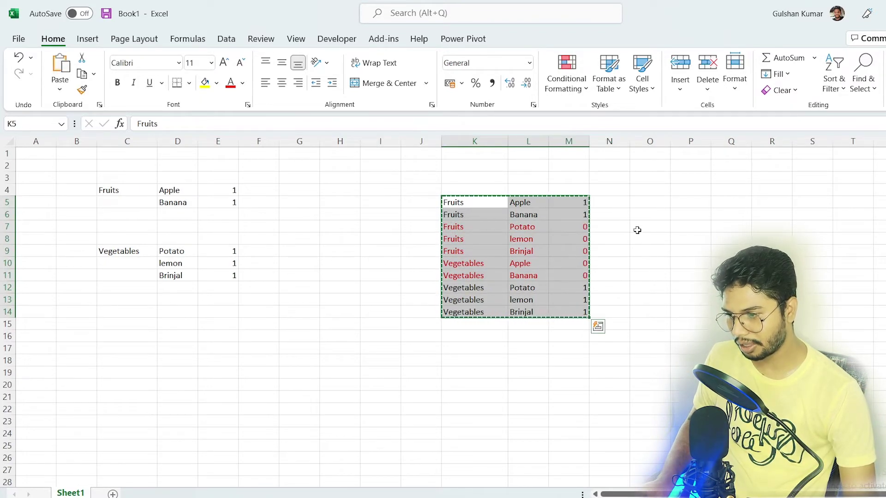
{"action": "key", "text": "Escape"}
{"action": "left_click_drag", "start_coordinate": [520, 203], "coordinate": [522, 311]}
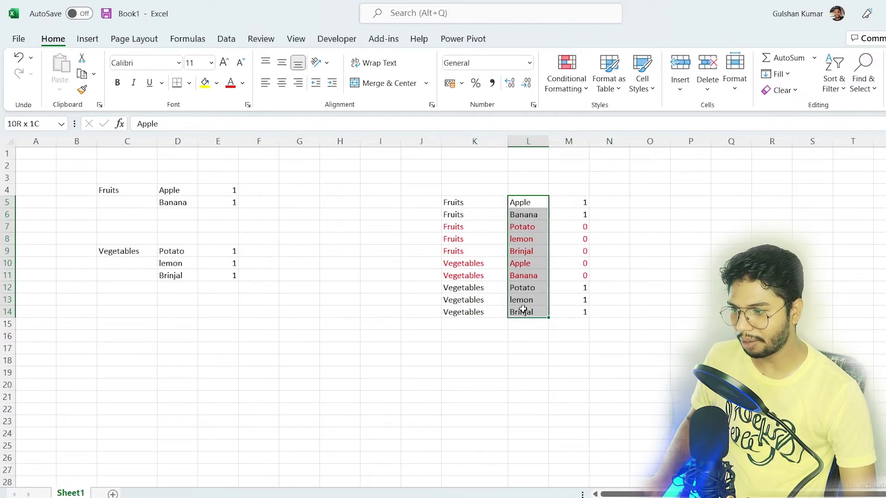
{"action": "left_click_drag", "start_coordinate": [474, 203], "coordinate": [477, 314]}
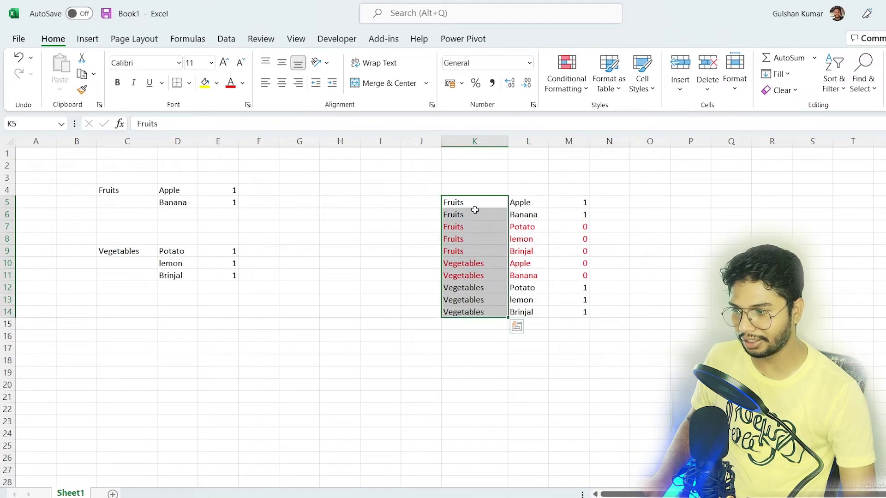
- Copy the Fruits category from K5 into cell O5
{"action": "left_click", "coordinate": [474, 210]}
{"action": "key", "text": "ctrl+c"}
{"action": "left_click", "coordinate": [653, 202]}
{"action": "key", "text": "ctrl+v"}
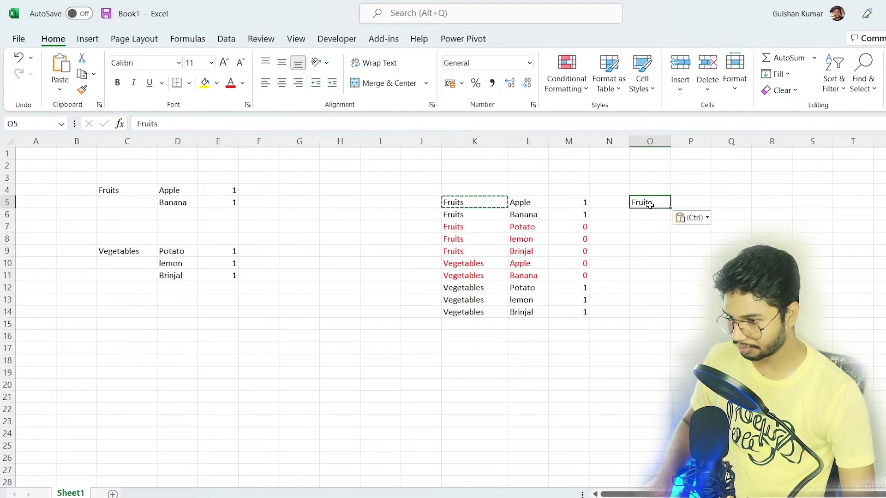
{"action": "key", "text": "Escape"}
- Fill Fruits down from O5 through O14 so that every combination row gets the category
{"action": "key", "text": "shift+Down"}
{"action": "key", "text": "shift+Down"}
{"action": "key", "text": "shift+Down"}
{"action": "key", "text": "shift+Down"}
{"action": "key", "text": "shift+Down"}
{"action": "key", "text": "shift+Down"}
{"action": "key", "text": "shift+Down"}
{"action": "key", "text": "shift+Down"}
{"action": "key", "text": "shift+Down"}
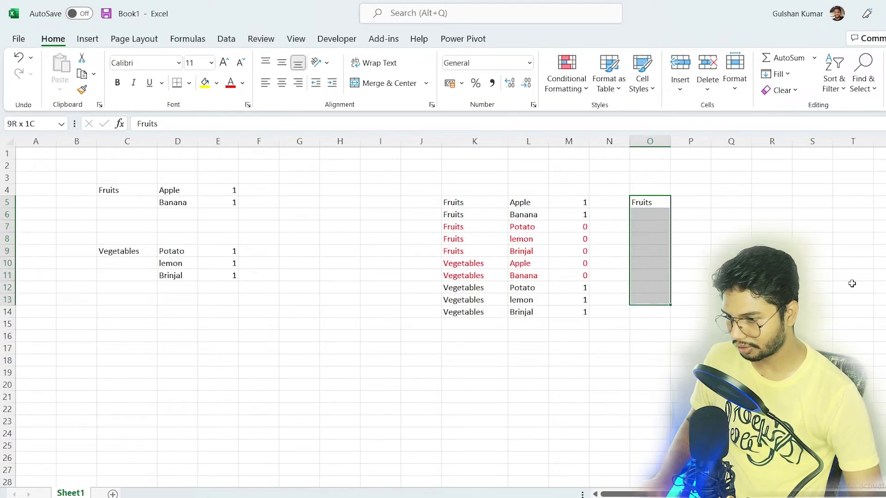
{"action": "key", "text": "ctrl+d"}
{"action": "key", "text": "shift+Up"}
{"action": "key", "text": "shift+Up"}
{"action": "key", "text": "shift+Up"}
{"action": "key", "text": "shift+Up"}
{"action": "key", "text": "shift+Up"}
{"action": "key", "text": "shift+Up"}
{"action": "key", "text": "shift+Up"}
{"action": "key", "text": "shift+Up"}
{"action": "key", "text": "shift+Up"}
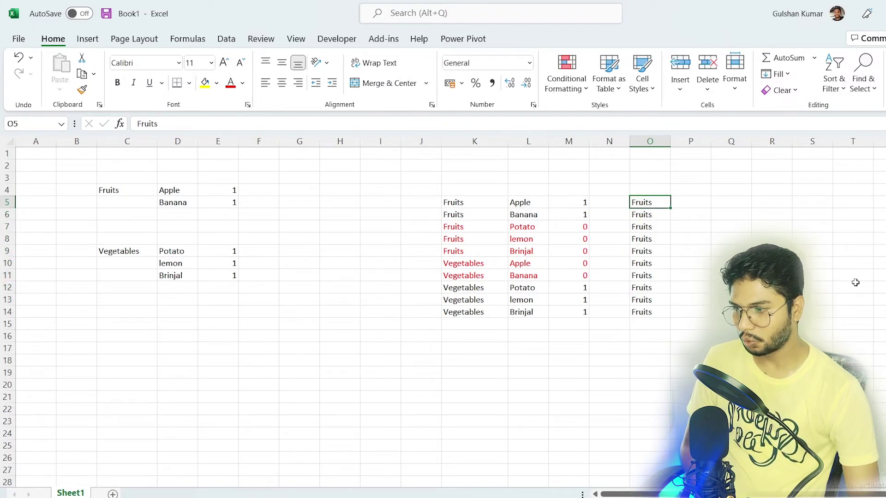
- Add the heading OLD in K4 above the original combinations and NEW in O4 above the Fruits column
{"action": "left_click", "coordinate": [468, 191]}
{"action": "type", "text": "OLD"}
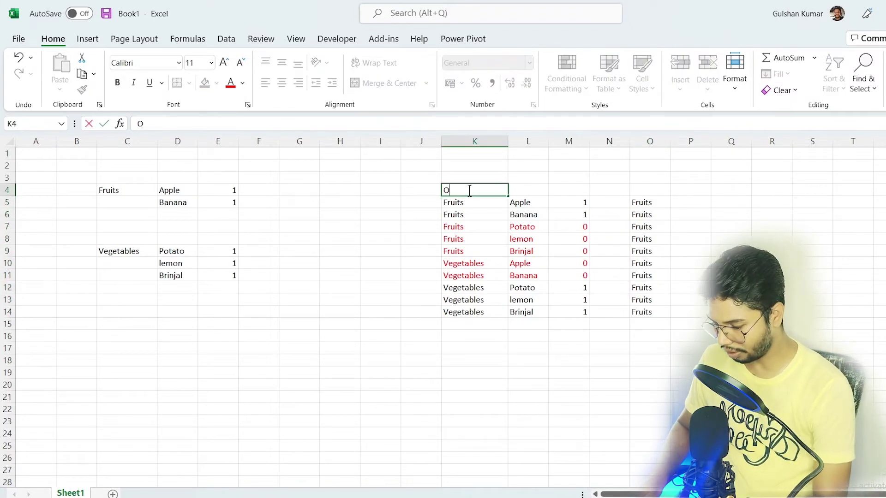
{"action": "key", "text": "Return"}
{"action": "key", "text": "Up"}
{"action": "key", "text": "Right"}
{"action": "key", "text": "Right"}
{"action": "key", "text": "Right"}
{"action": "key", "text": "Right"}
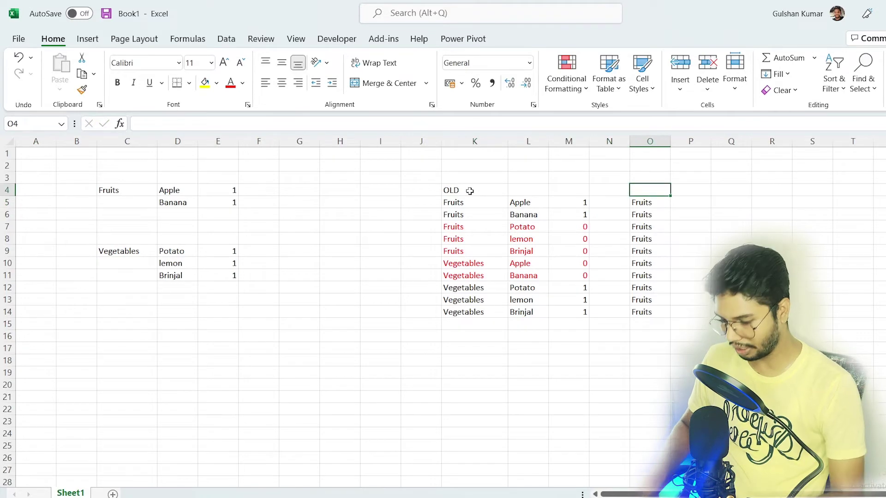
{"action": "type", "text": "NEW"}
{"action": "key", "text": "Return"}
{"action": "key", "text": "Up"}
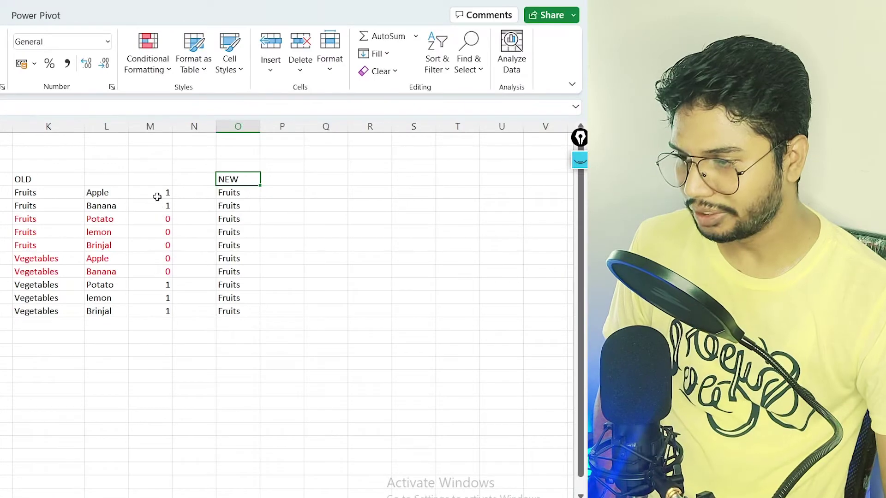
- Compare the OLD values in column M with the categories listed under the NEW heading in column O
{"action": "left_click_drag", "start_coordinate": [571, 190], "coordinate": [571, 324]}
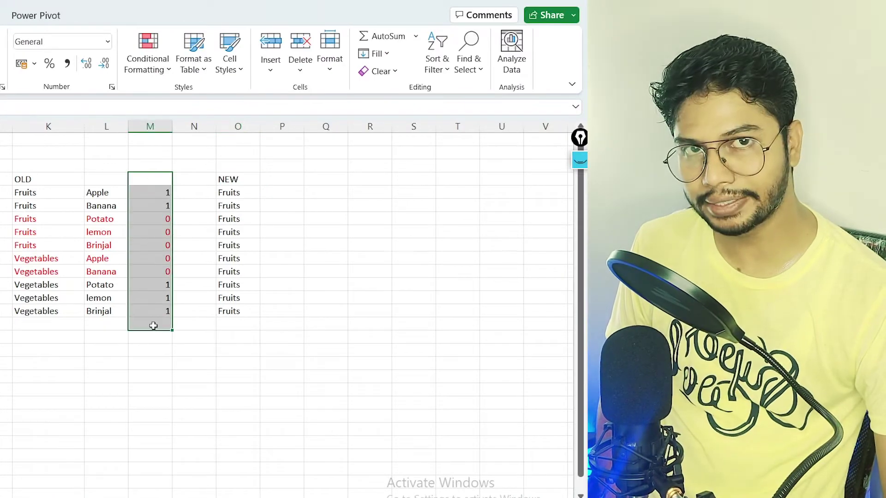
{"action": "left_click_drag", "start_coordinate": [158, 221], "coordinate": [156, 267]}
{"action": "left_click", "coordinate": [182, 257]}
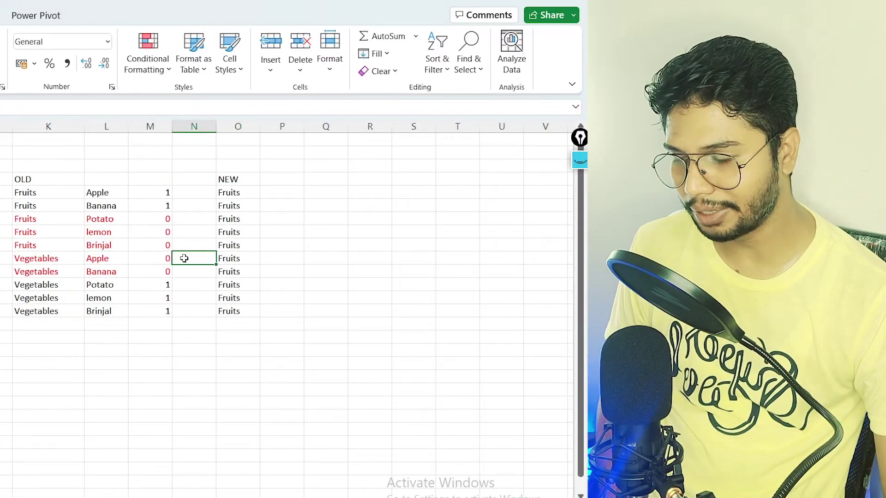
{"action": "left_click", "coordinate": [229, 178]}
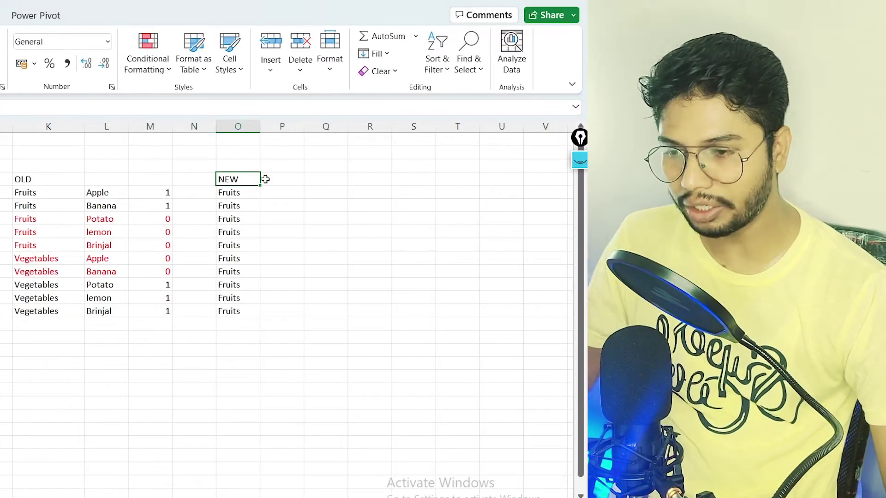
{"action": "left_click", "coordinate": [314, 181]}
{"action": "left_click_drag", "start_coordinate": [240, 186], "coordinate": [241, 311]}
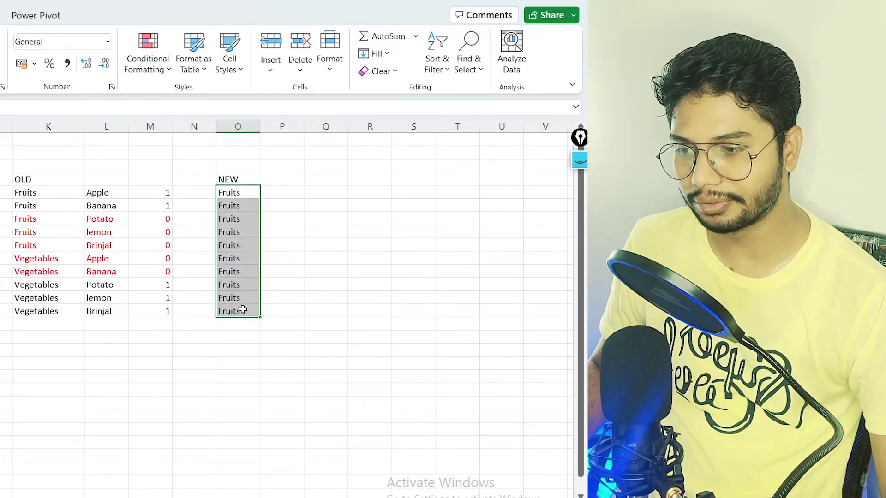
{"action": "left_click", "coordinate": [313, 196]}
- Enter 1 in P5 and P6 for the first Apple and Banana rows paired with the NEW Fruits category
{"action": "left_click", "coordinate": [117, 192]}
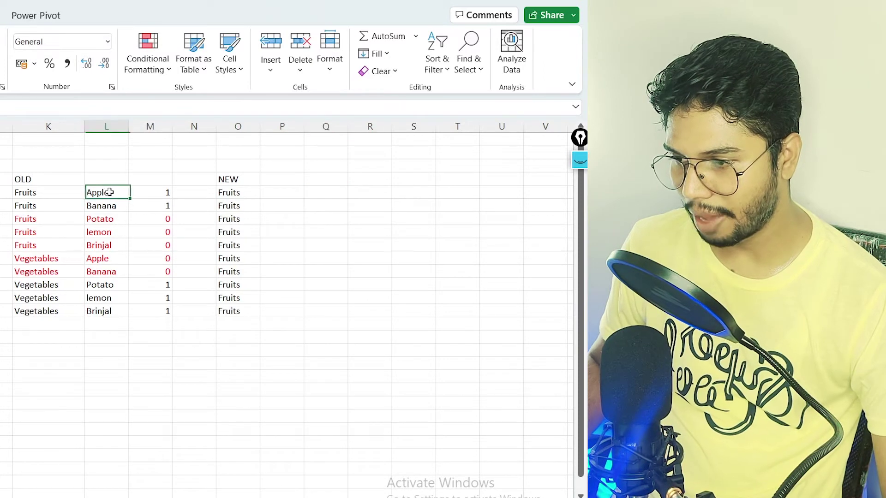
{"action": "key", "text": "ctrl+c"}
{"action": "left_click", "coordinate": [237, 190]}
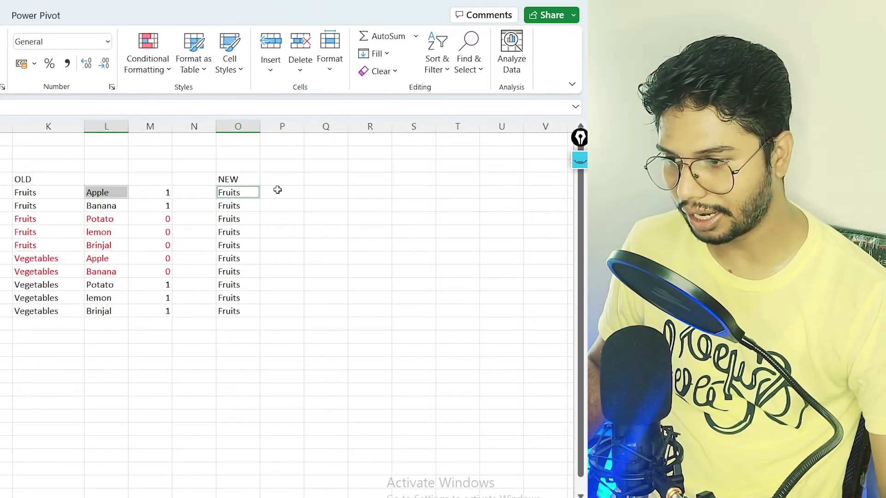
{"action": "left_click", "coordinate": [277, 190]}
{"action": "type", "text": "1"}
{"action": "key", "text": "Return"}
{"action": "key", "text": "Left"}
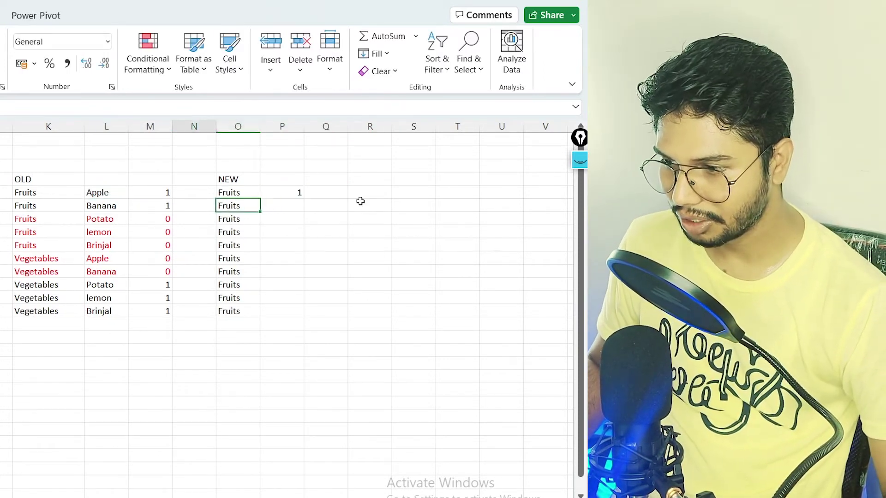
{"action": "key", "text": "Left"}
{"action": "key", "text": "Left"}
{"action": "key", "text": "Left"}
{"action": "key", "text": "Right"}
{"action": "key", "text": "Right"}
{"action": "key", "text": "Right"}
{"action": "key", "text": "Right"}
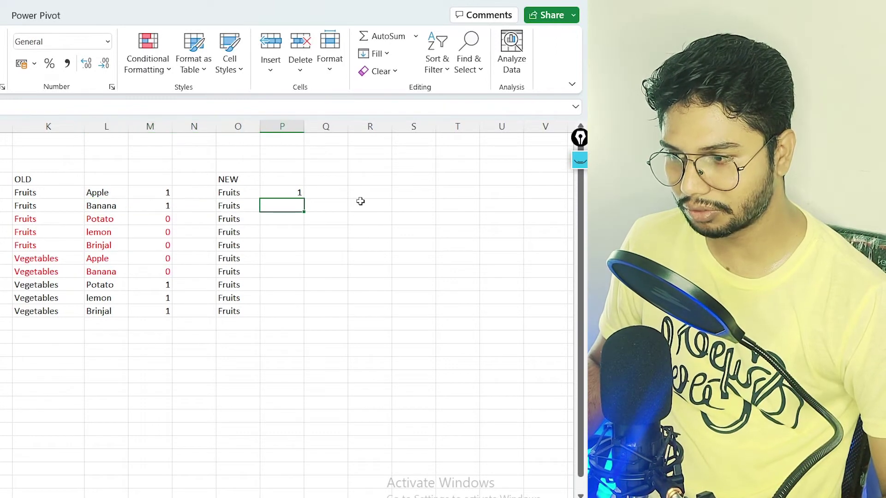
{"action": "type", "text": "1"}
{"action": "key", "text": "Return"}
- Enter 0 in P7:P9 for the Potato, lemon and Brinjal rows whose OLD category is Fruits
{"action": "key", "text": "Left"}
{"action": "key", "text": "Left"}
{"action": "key", "text": "Left"}
{"action": "key", "text": "Left"}
{"action": "key", "text": "Left"}
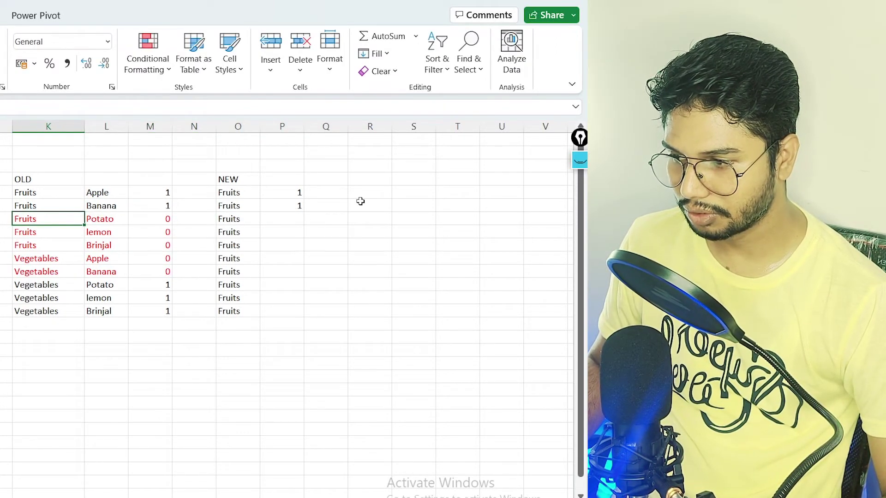
{"action": "key", "text": "Right"}
{"action": "key", "text": "Right"}
{"action": "key", "text": "Right"}
{"action": "key", "text": "Left"}
{"action": "key", "text": "Left"}
{"action": "key", "text": "Left"}
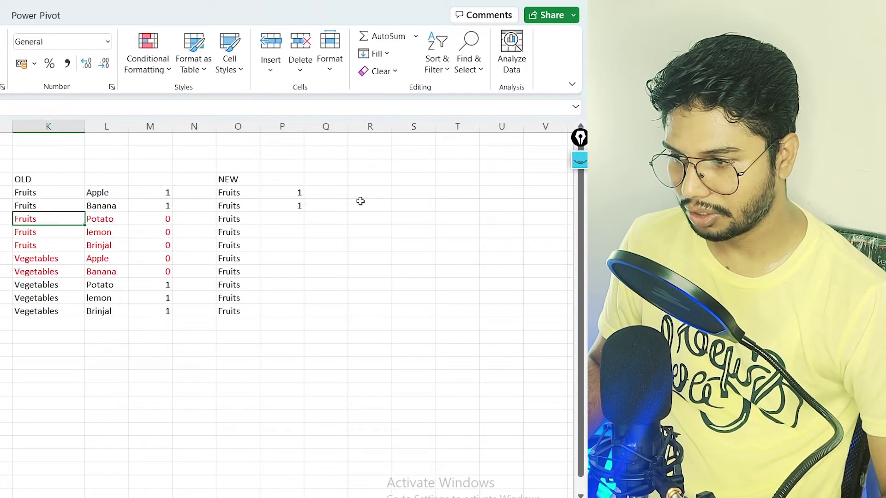
{"action": "key", "text": "Right"}
{"action": "key", "text": "Right"}
{"action": "key", "text": "Left"}
{"action": "key", "text": "Left"}
{"action": "key", "text": "Left"}
{"action": "key", "text": "Right"}
{"action": "key", "text": "Right"}
{"action": "key", "text": "Right"}
{"action": "key", "text": "Right"}
{"action": "key", "text": "Right"}
{"action": "key", "text": "Right"}
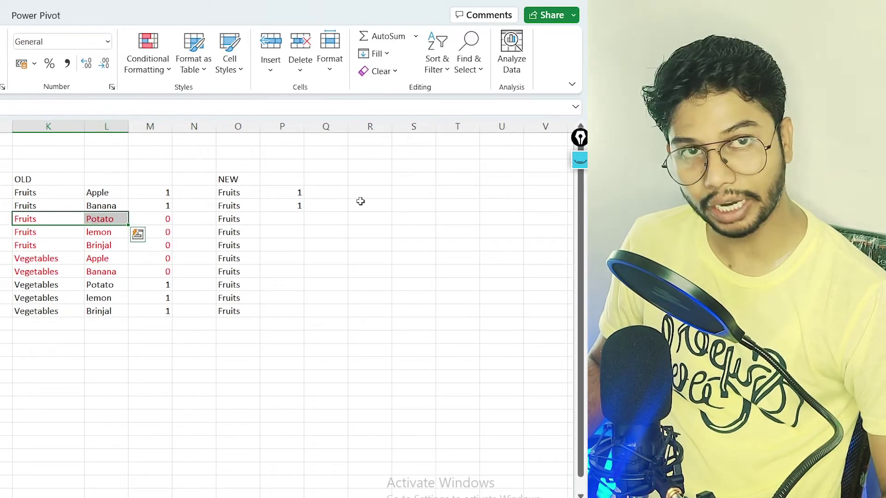
{"action": "type", "text": "0"}
{"action": "key", "text": "Return"}
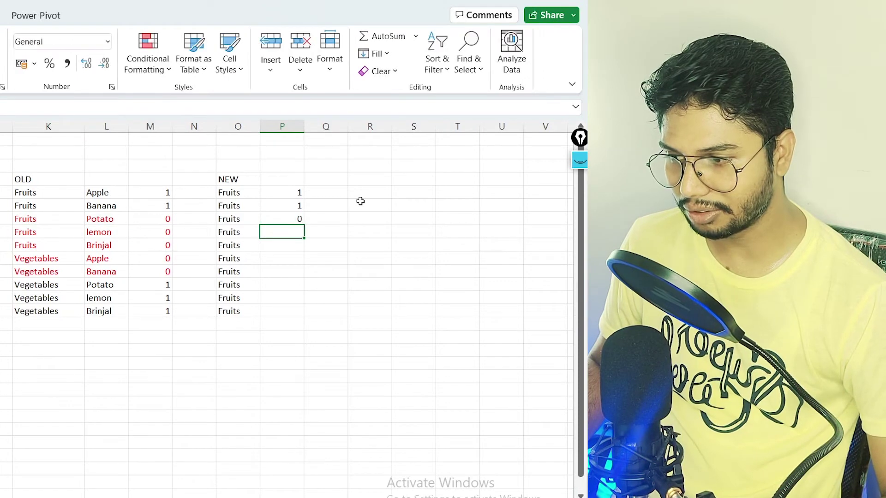
{"action": "type", "text": "0"}
{"action": "key", "text": "Return"}
{"action": "type", "text": "0"}
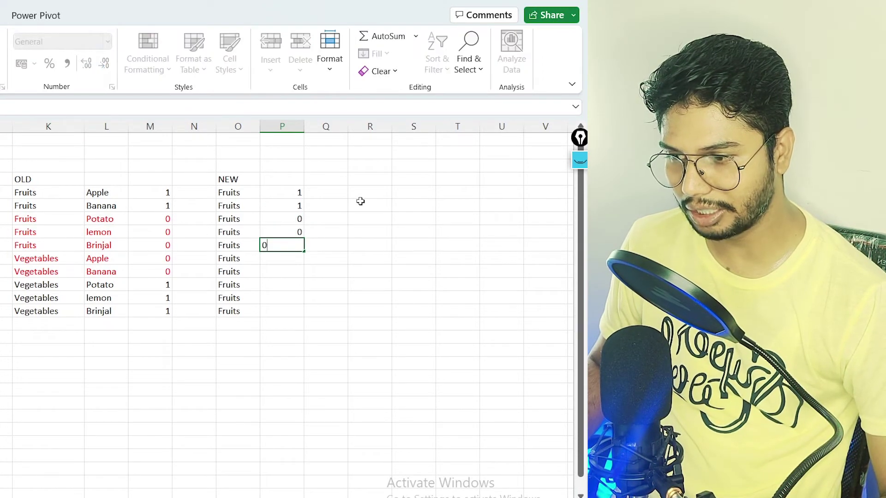
{"action": "key", "text": "Return"}
- Enter 1 in P10 and P11 for the Apple and Banana rows whose OLD category is Vegetables
{"action": "key", "text": "Left"}
{"action": "key", "text": "Left"}
{"action": "key", "text": "Left"}
{"action": "key", "text": "Left"}
{"action": "key", "text": "Left"}
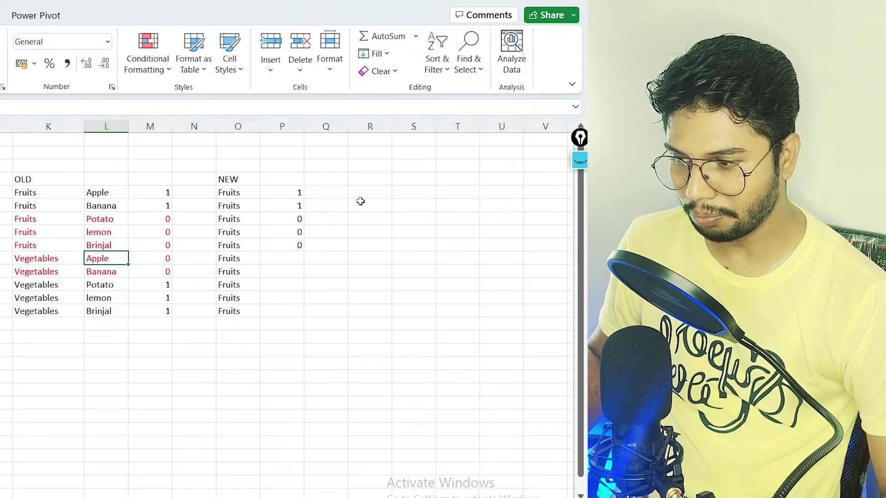
{"action": "key", "text": "Right"}
{"action": "key", "text": "Right"}
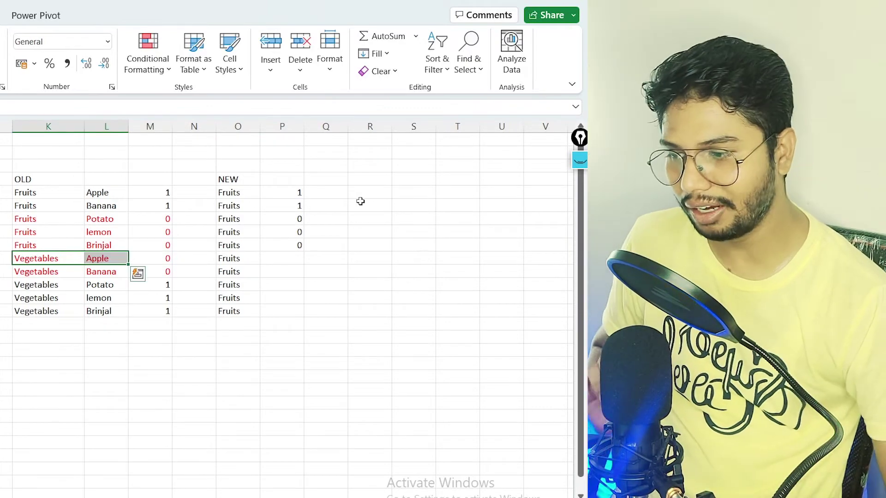
{"action": "key", "text": "Left"}
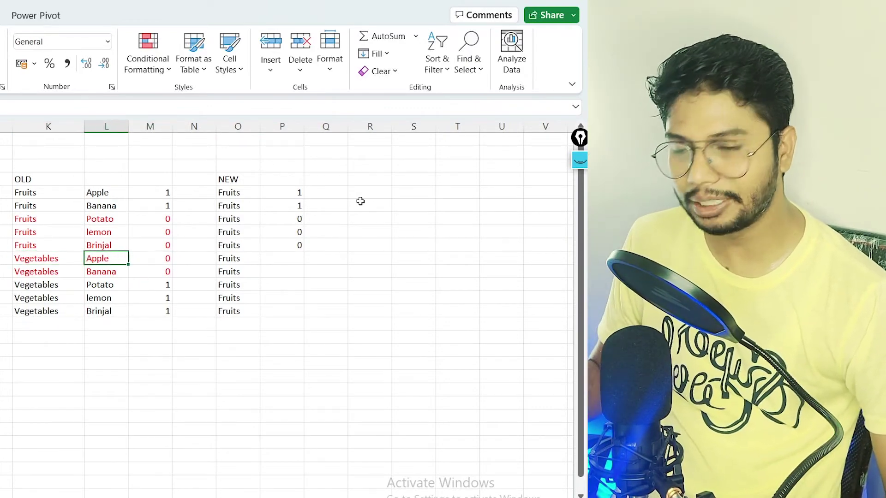
{"action": "key", "text": "Right"}
{"action": "key", "text": "Right"}
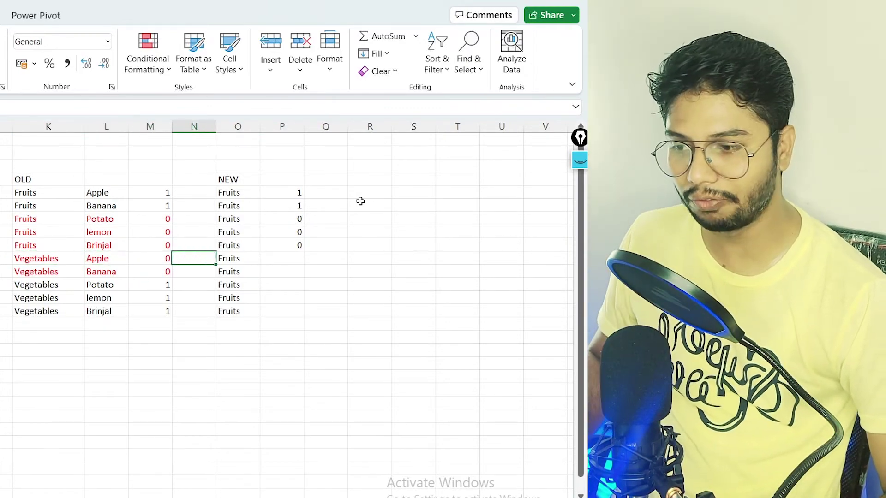
{"action": "key", "text": "Right"}
{"action": "key", "text": "Right"}
{"action": "type", "text": "1"}
{"action": "key", "text": "Return"}
{"action": "key", "text": "Left"}
{"action": "key", "text": "Left"}
{"action": "key", "text": "Left"}
{"action": "key", "text": "Left"}
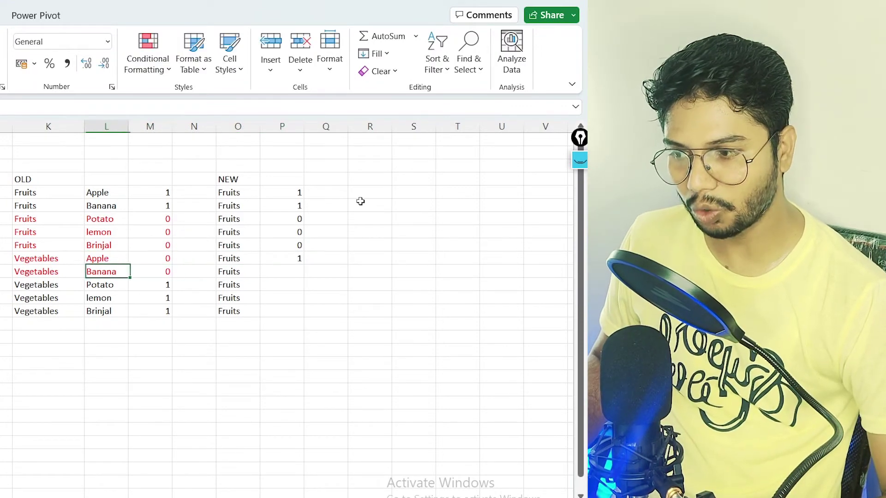
{"action": "key", "text": "Right"}
{"action": "key", "text": "Right"}
{"action": "key", "text": "Right"}
{"action": "key", "text": "Right"}
{"action": "type", "text": "1"}
{"action": "key", "text": "Return"}
- Enter 0 in P12 for the Potato row whose OLD category is Vegetables
{"action": "key", "text": "Left"}
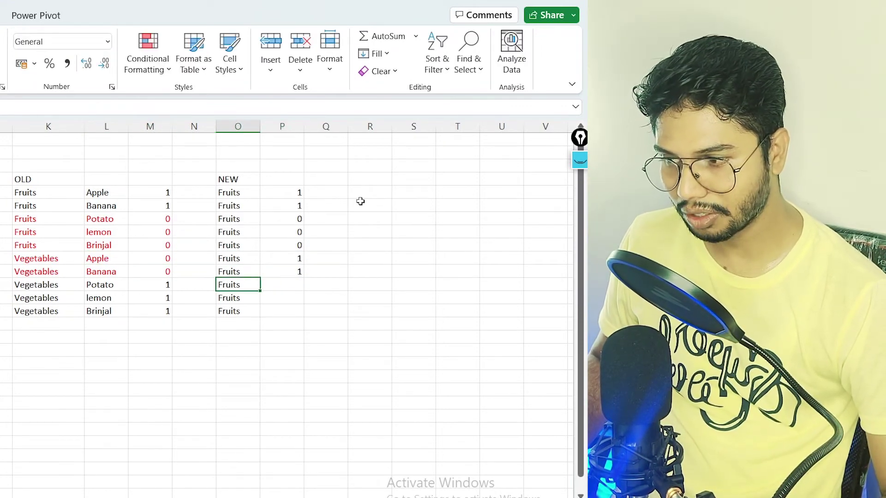
{"action": "key", "text": "Left"}
{"action": "key", "text": "Left"}
{"action": "key", "text": "Left"}
{"action": "key", "text": "Right"}
{"action": "key", "text": "Right"}
{"action": "key", "text": "Right"}
{"action": "key", "text": "Right"}
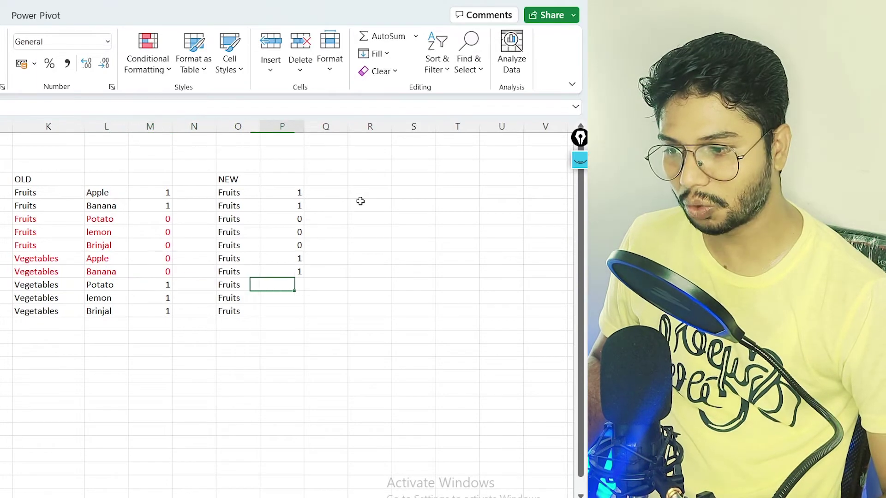
{"action": "type", "text": "0"}
{"action": "key", "text": "Return"}
- Enter 0 in P13 and P14 for the lemon and Brinjal rows whose OLD category is Vegetables
{"action": "key", "text": "Left"}
{"action": "key", "text": "Left"}
{"action": "key", "text": "Left"}
{"action": "key", "text": "Left"}
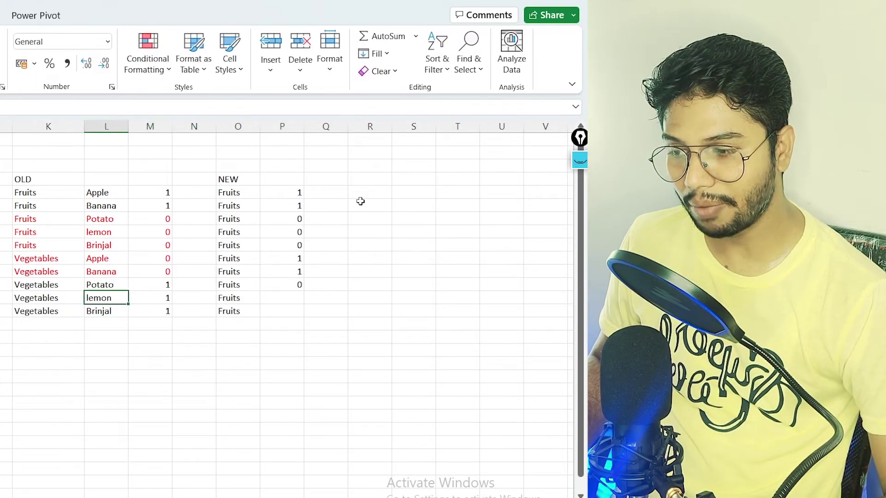
{"action": "key", "text": "Right"}
{"action": "key", "text": "Left"}
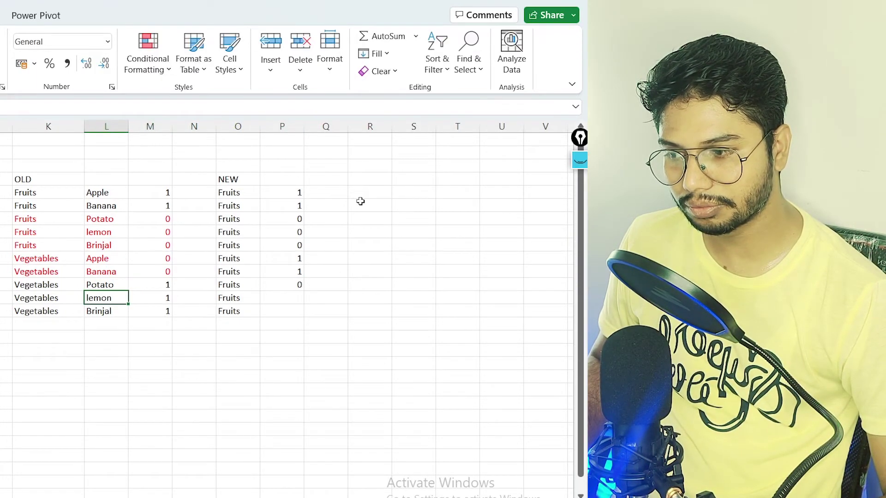
{"action": "key", "text": "shift+Right"}
{"action": "key", "text": "shift+Right"}
{"action": "key", "text": "shift+Right"}
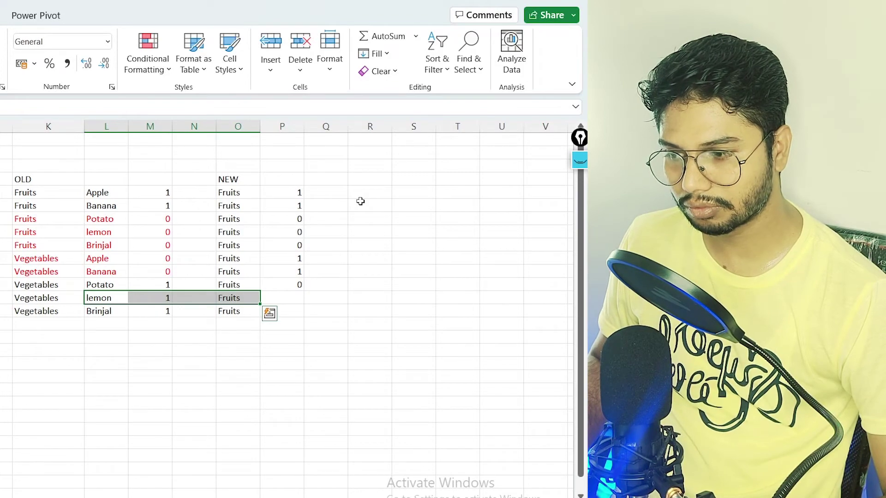
{"action": "key", "text": "Right"}
{"action": "key", "text": "Right"}
{"action": "key", "text": "Right"}
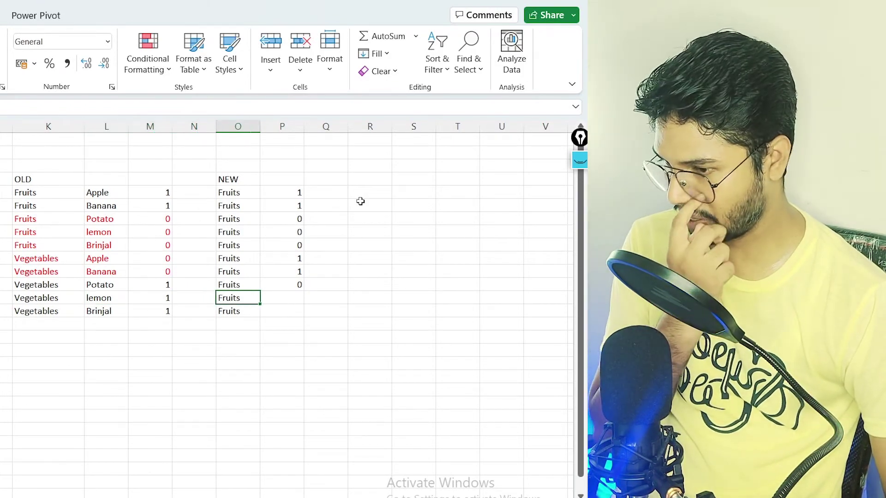
{"action": "key", "text": "Right"}
{"action": "type", "text": "0"}
{"action": "key", "text": "Return"}
{"action": "type", "text": "0"}
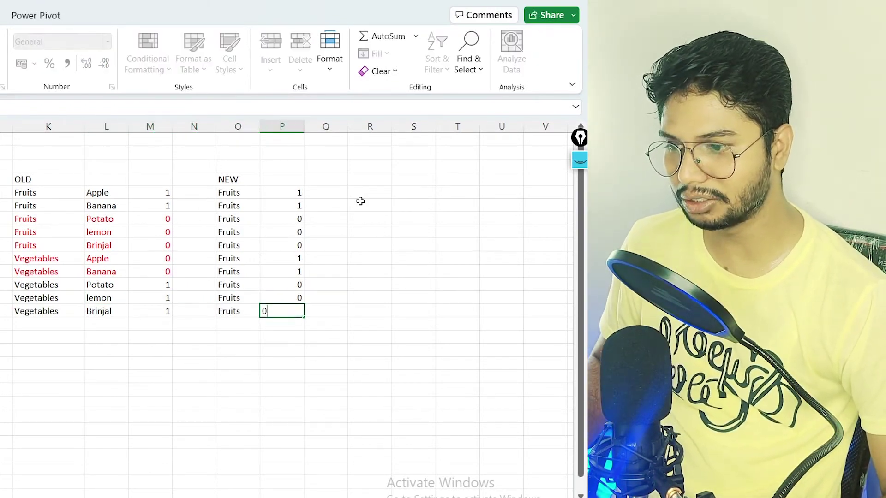
{"action": "key", "text": "Return"}
- Select P5:P14 to review the flags for the NEW category combinations
{"action": "key", "text": "Up"}
{"action": "key", "text": "Up"}
{"action": "key", "text": "Up"}
{"action": "key", "text": "Up"}
{"action": "key", "text": "Up"}
{"action": "key", "text": "Up"}
{"action": "key", "text": "Up"}
{"action": "key", "text": "Up"}
{"action": "key", "text": "Up"}
{"action": "key", "text": "Up"}
{"action": "key", "text": "ctrl+shift+Down"}
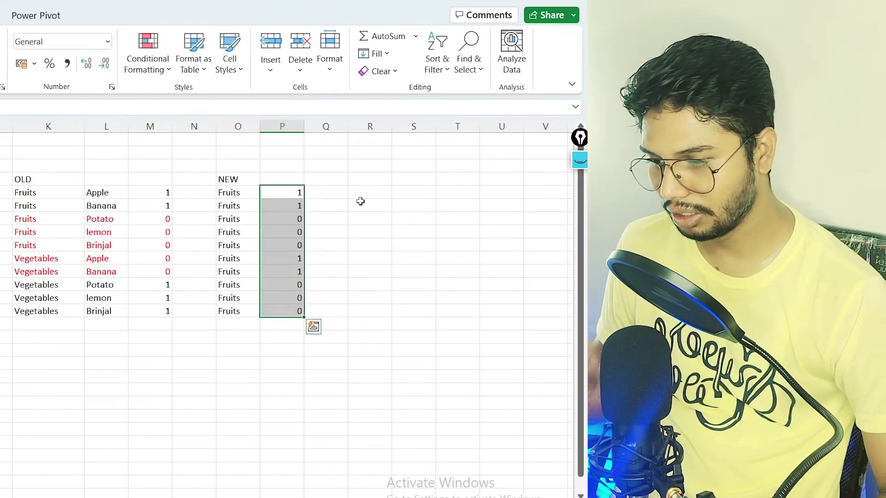
{"action": "key", "text": "ctrl+shift+Up"}
- Compare the first NEW rows with their flags and select the Fruits entries in O5:O14
{"action": "key", "text": "Left"}
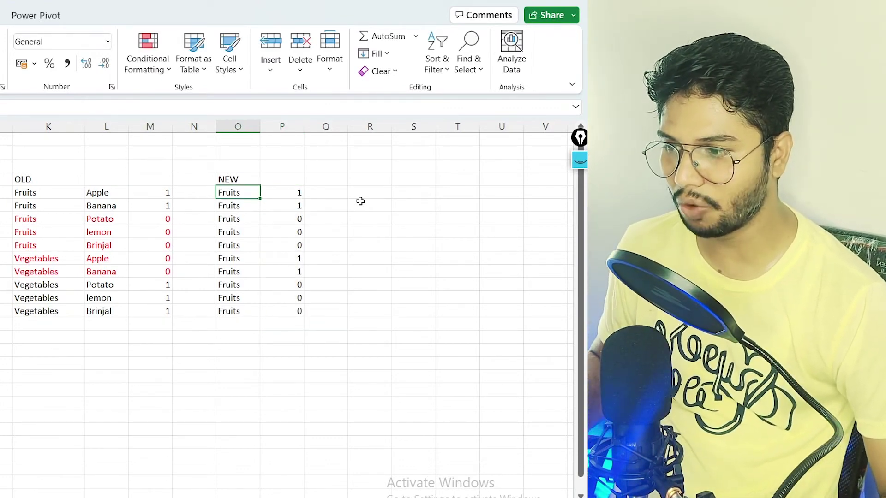
{"action": "key", "text": "Right"}
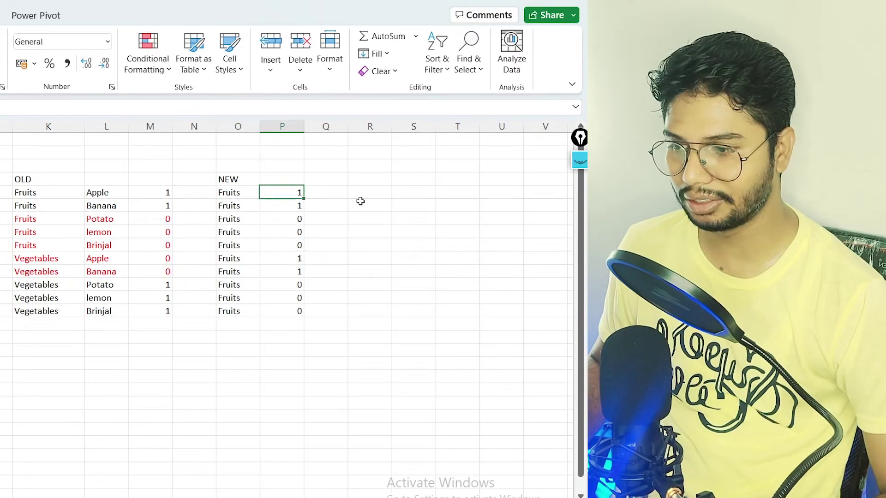
{"action": "key", "text": "Down"}
{"action": "key", "text": "Down"}
{"action": "key", "text": "Up"}
{"action": "key", "text": "Up"}
{"action": "key", "text": "Left"}
{"action": "key", "text": "ctrl+shift+Down"}
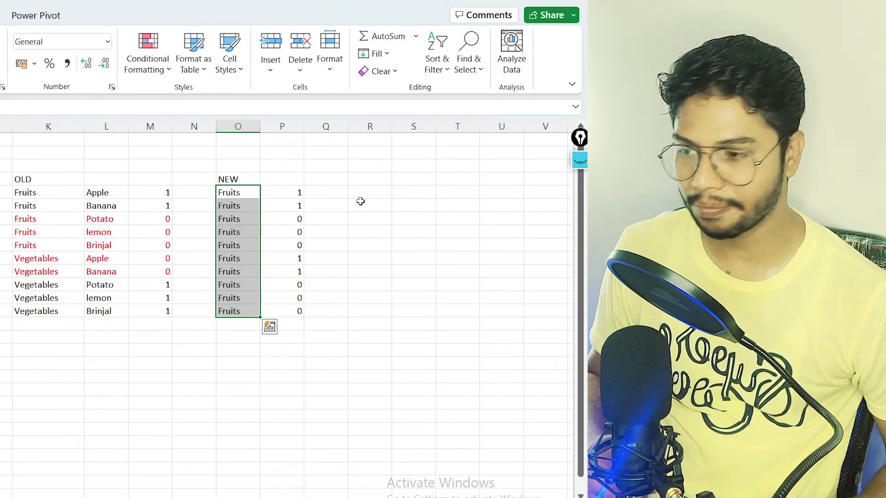
- View the Audio Sales matrices in Power BI, and return to Excel to highlight the red Fruits combinations under OLD
{"action": "key", "text": "alt+Tab"}
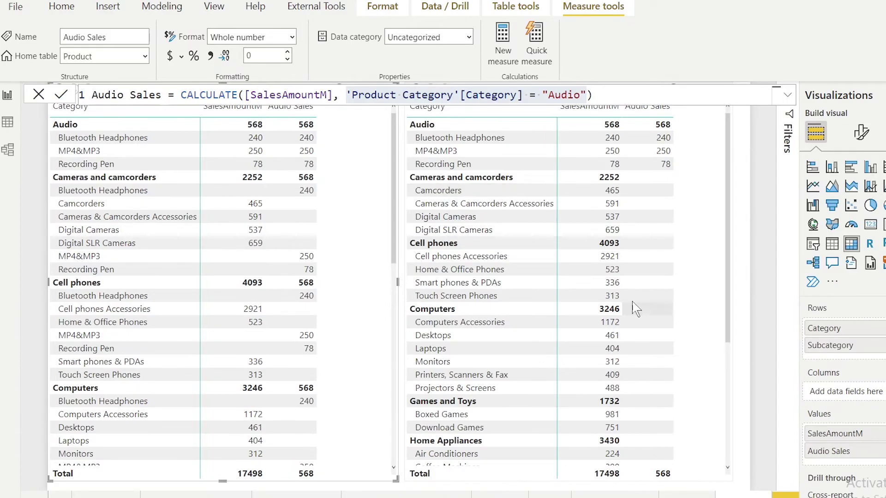
{"action": "key", "text": "alt+Tab"}
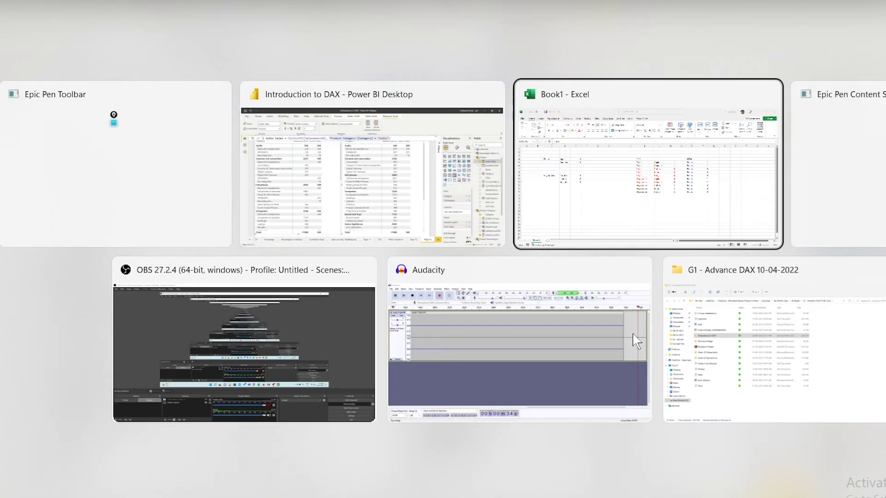
{"action": "left_click", "coordinate": [784, 297]}
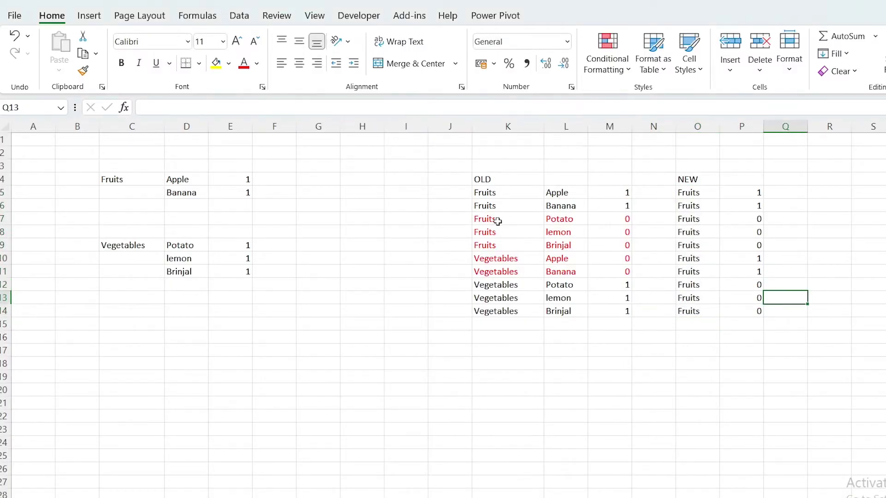
{"action": "left_click_drag", "start_coordinate": [497, 222], "coordinate": [512, 241]}
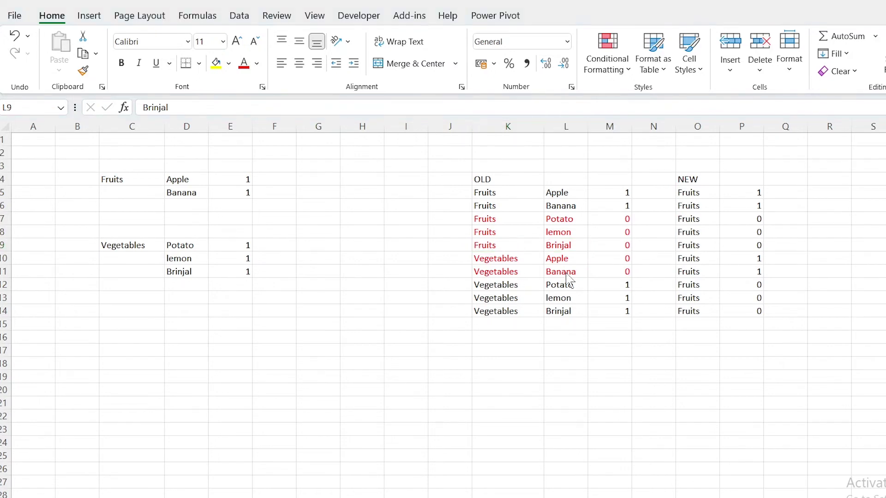
- Switch to Power BI and select the second matrix, the one with SubCategory in its rows
{"action": "key", "text": "super+Tab"}
{"action": "key", "text": "Right"}
{"action": "key", "text": "Return"}
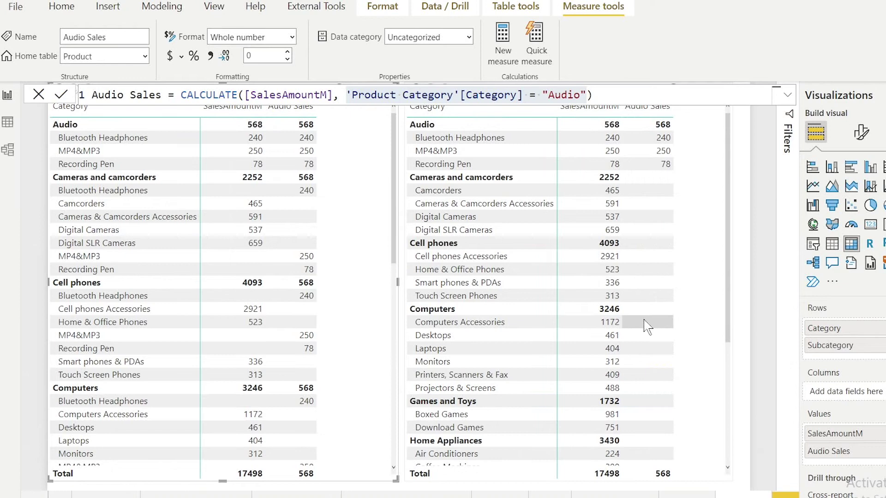
{"action": "left_click", "coordinate": [710, 258]}
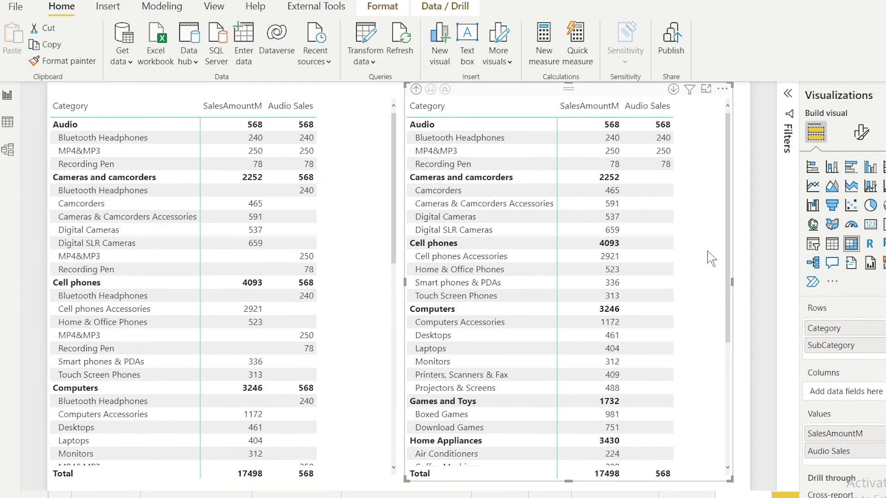